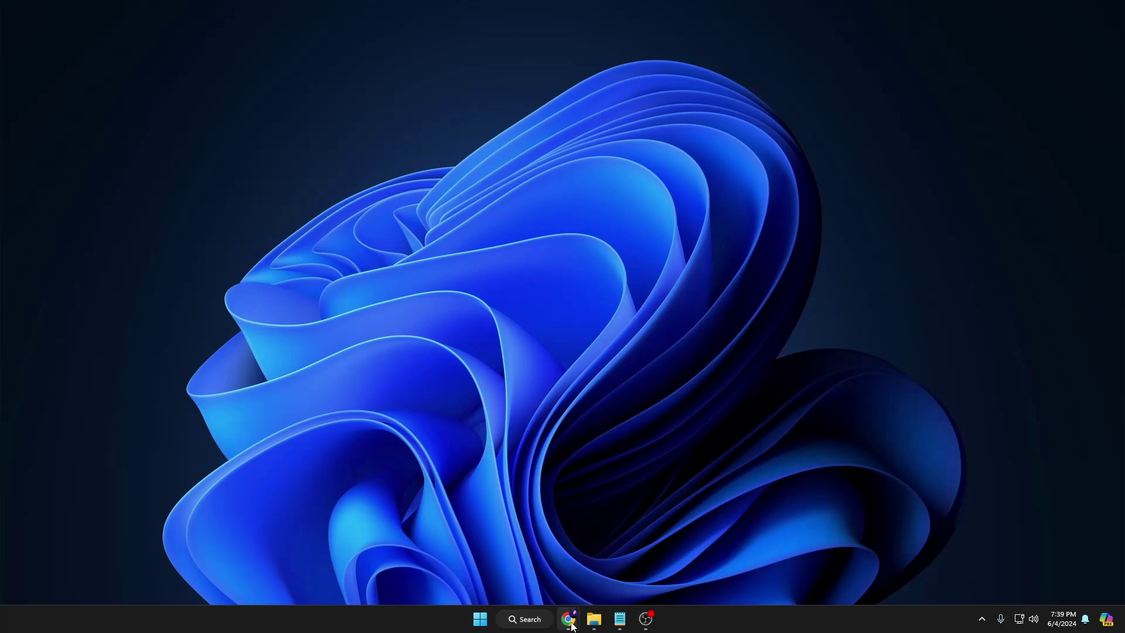
- Search Google for 'windows 10 iso download' and go to Microsoft's Download Windows 10 page
mouse_move(572, 625)
left_click(658, 569)
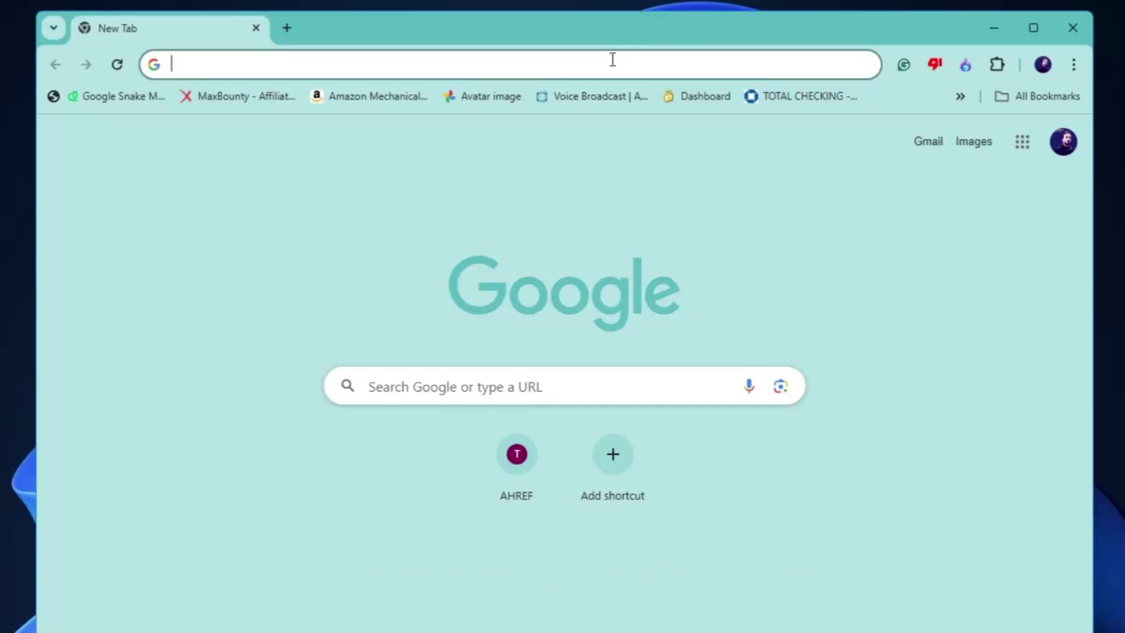
type("windows 10 i")
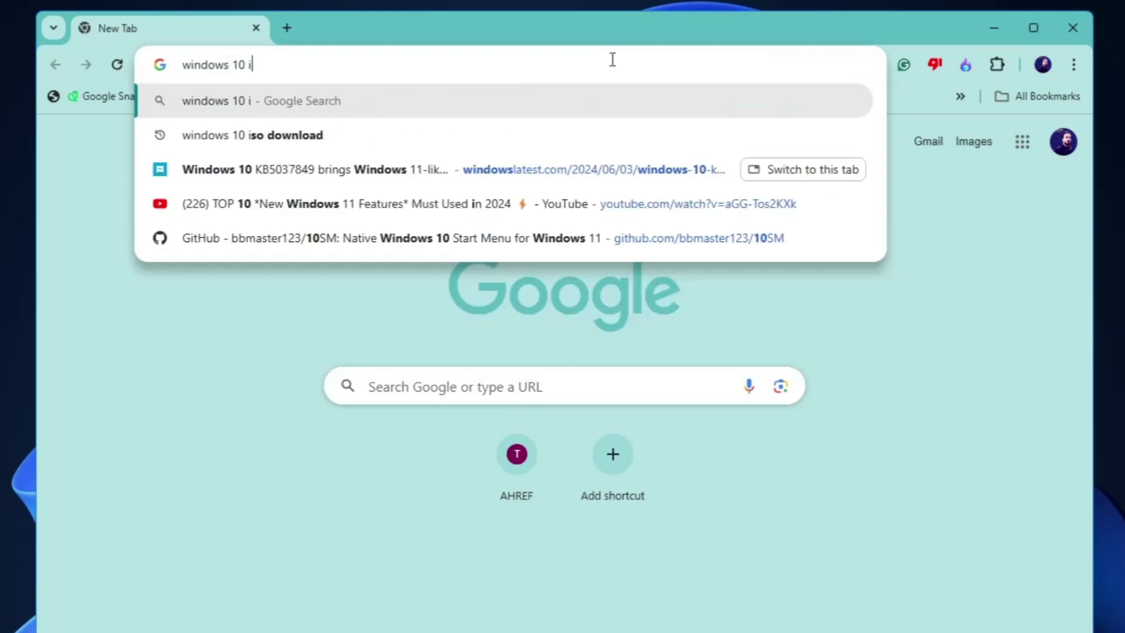
type("so download")
key("Return")
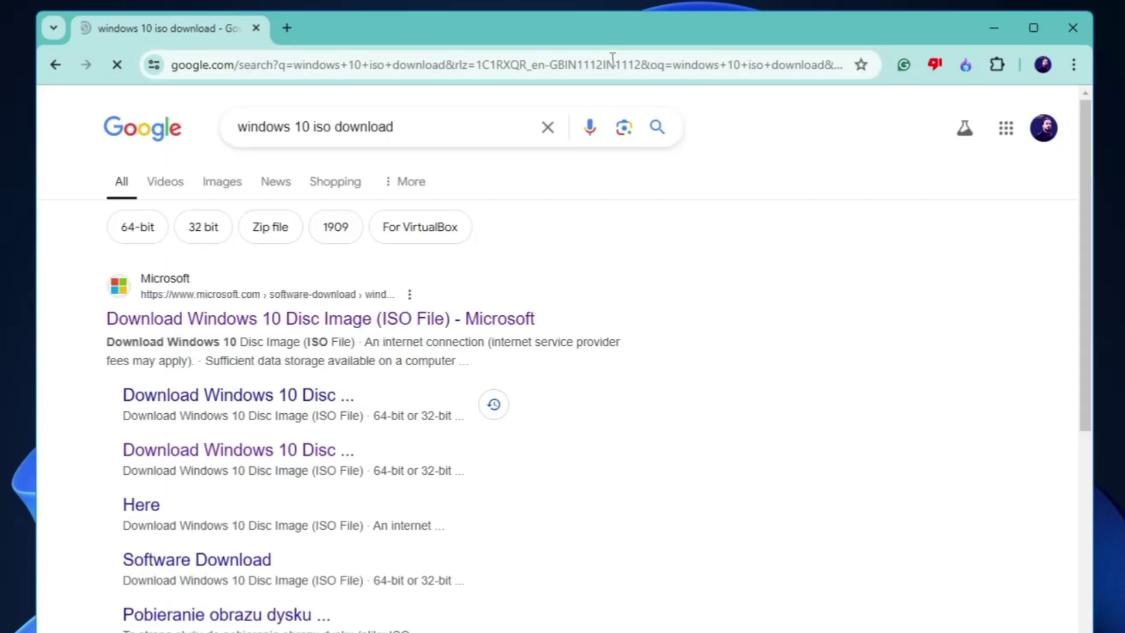
left_click(251, 320)
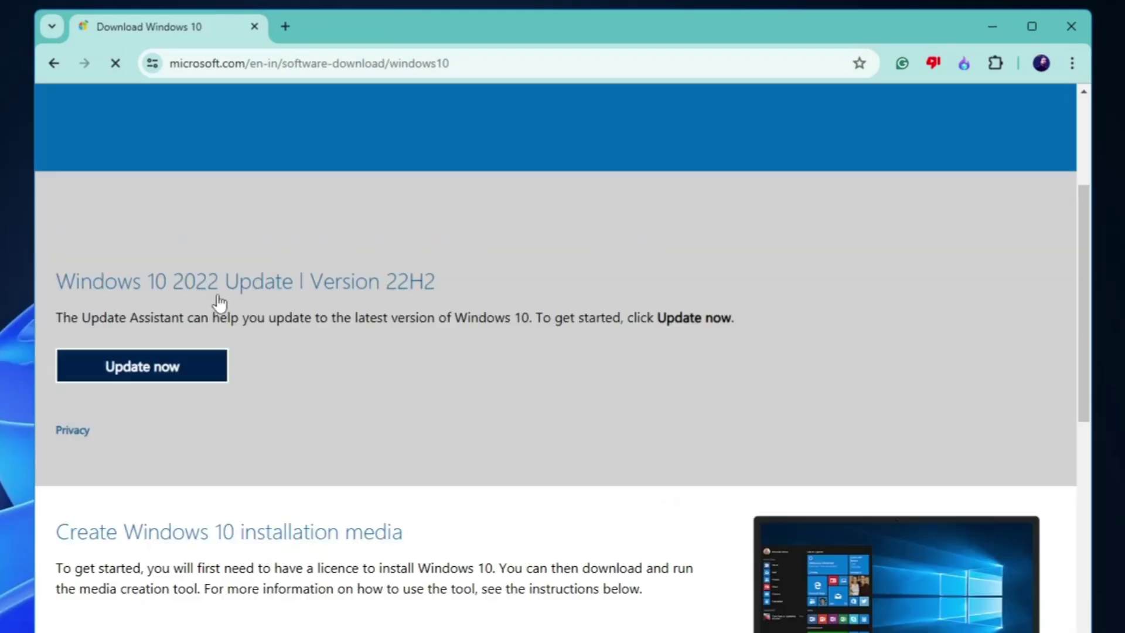
scroll(225, 300, "down", 3)
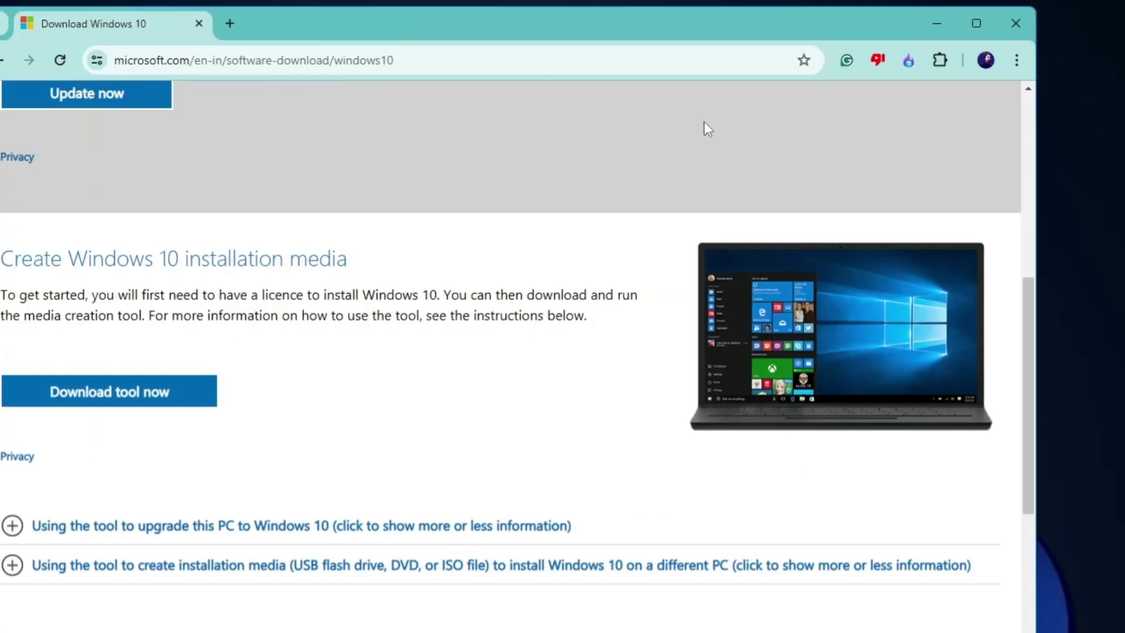
- Open the Network conditions panel in Chrome's developer tools
left_click(1017, 61)
mouse_move(793, 564)
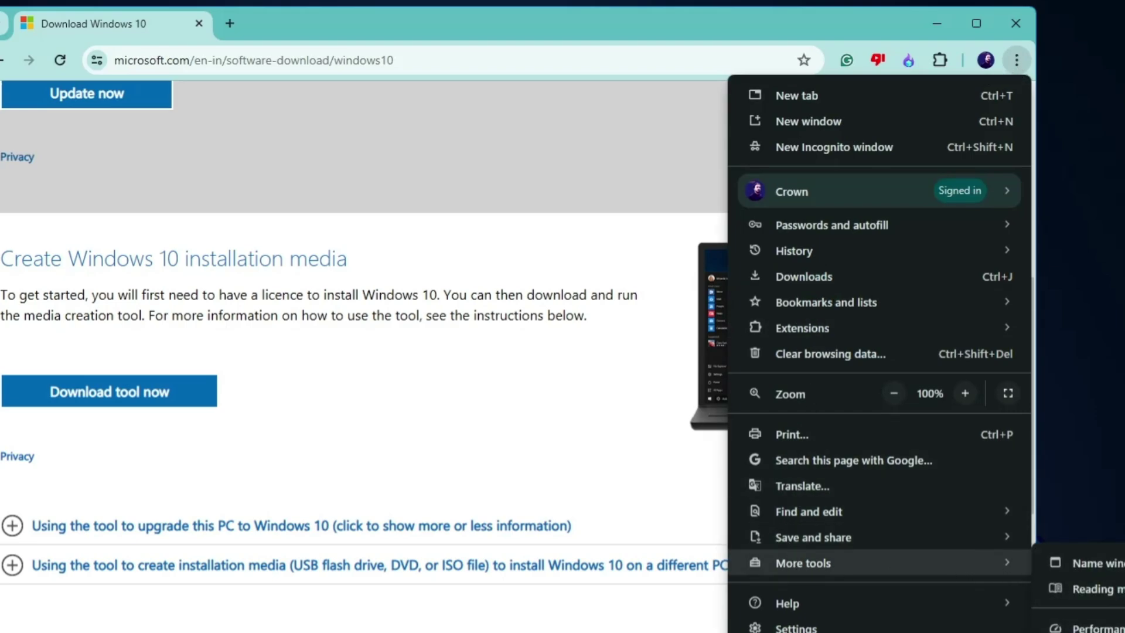
key("ctrl+shift+i")
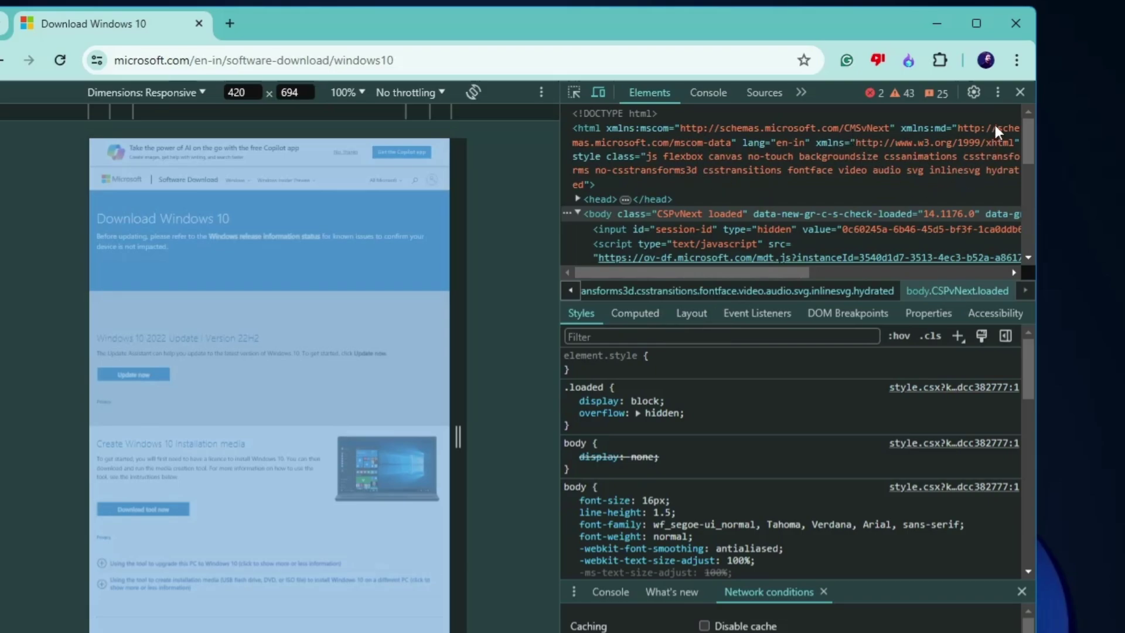
left_click(996, 92)
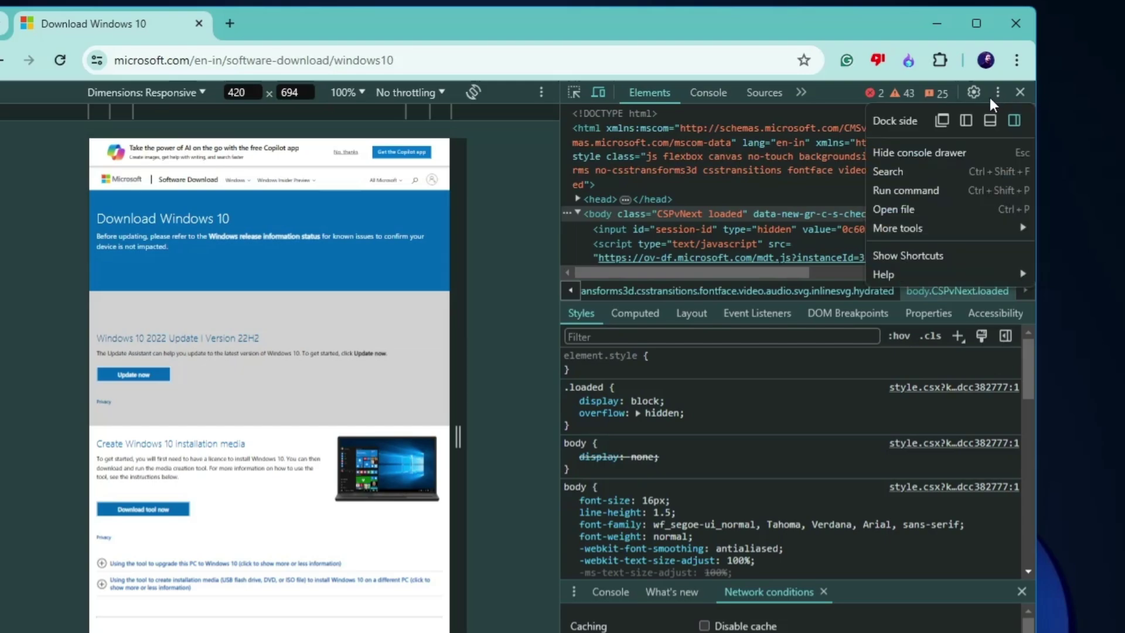
mouse_move(902, 234)
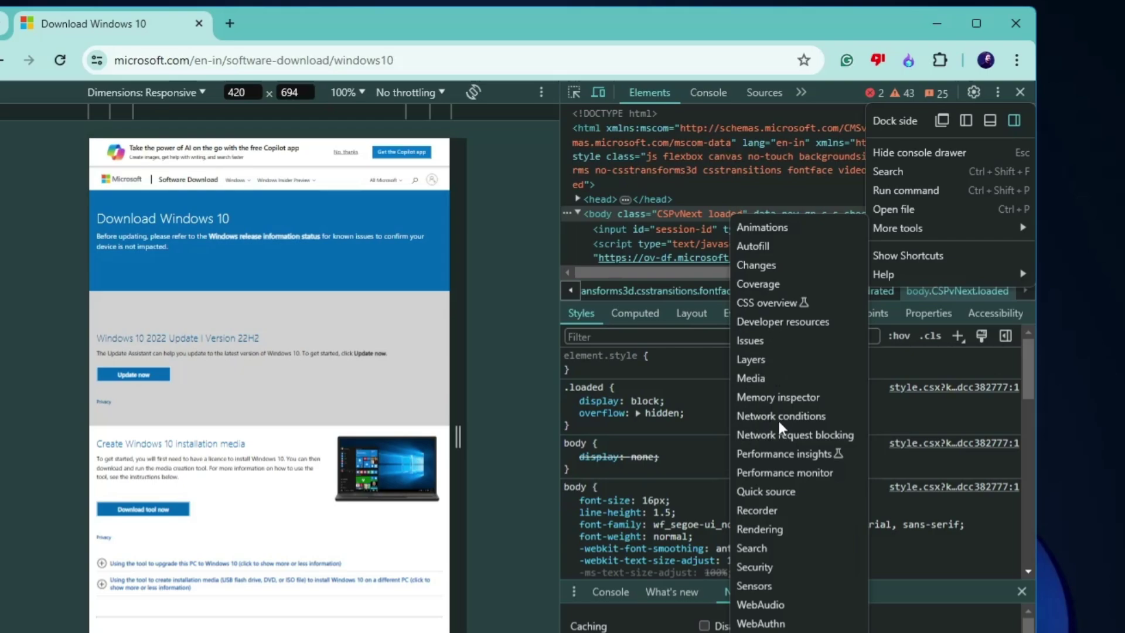
left_click(799, 418)
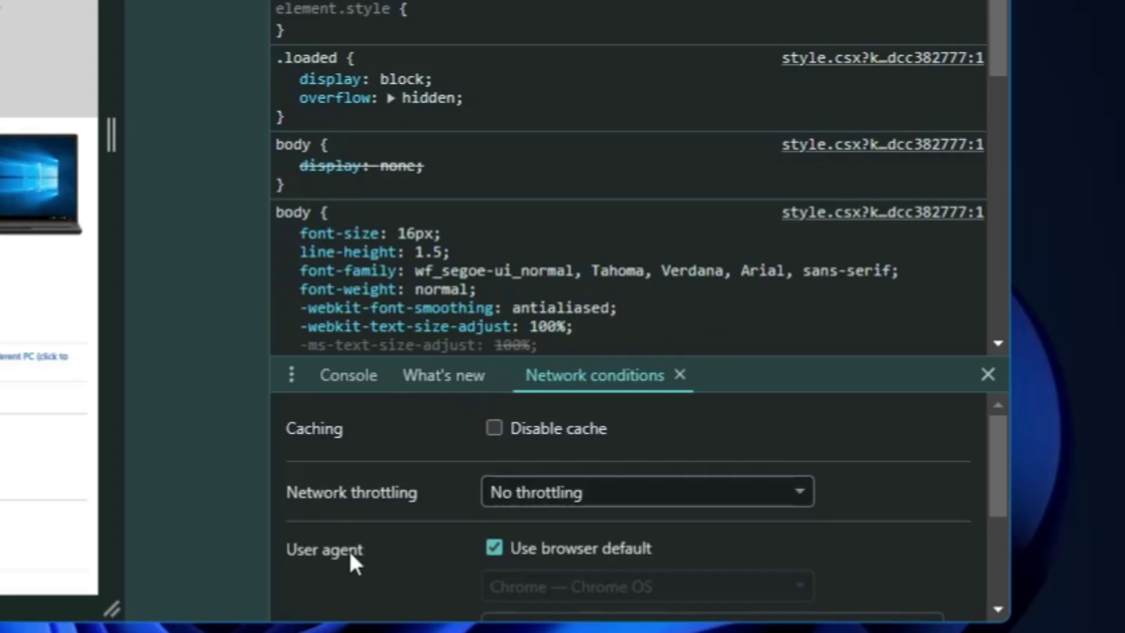
scroll(441, 556, "down", 2)
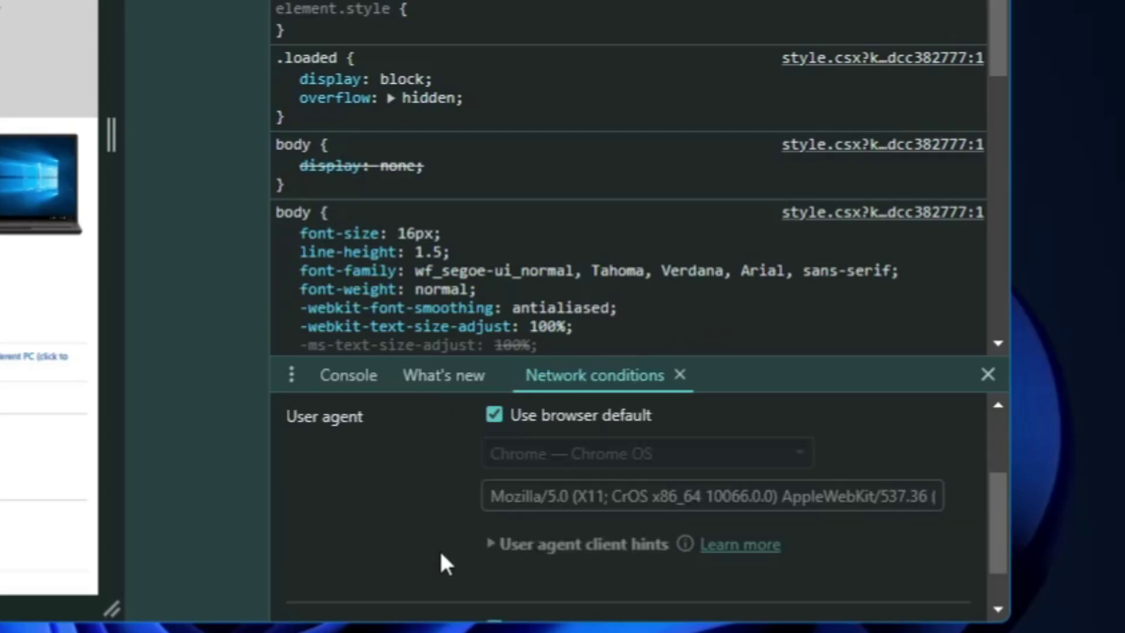
- Replace the default user agent with Chrome — Chrome OS and reload the page
left_click(494, 414)
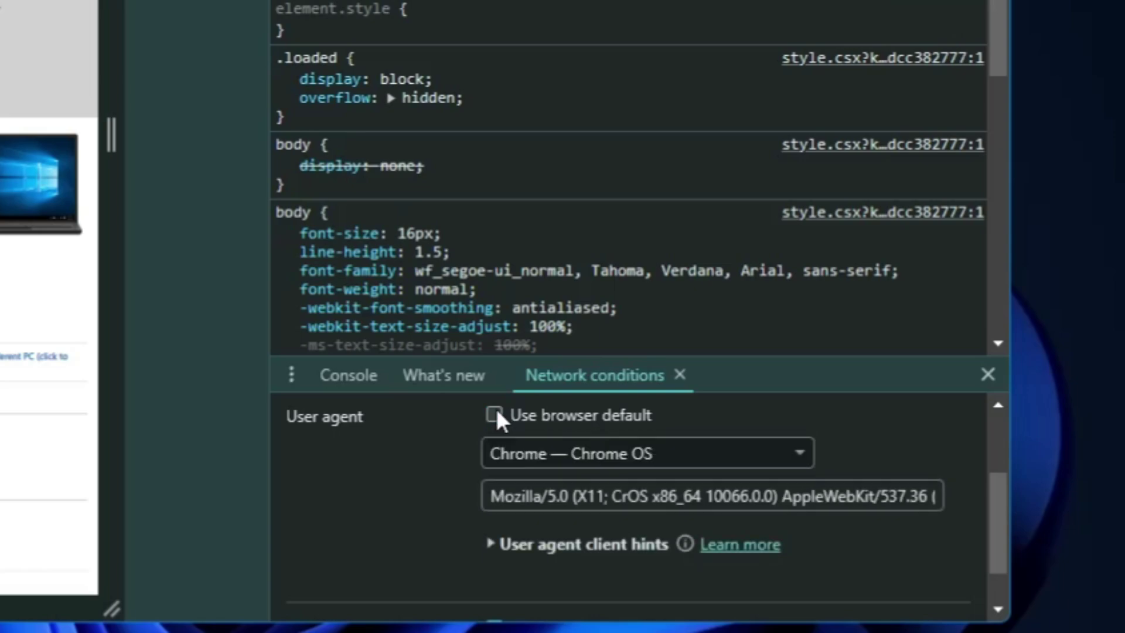
left_click(682, 452)
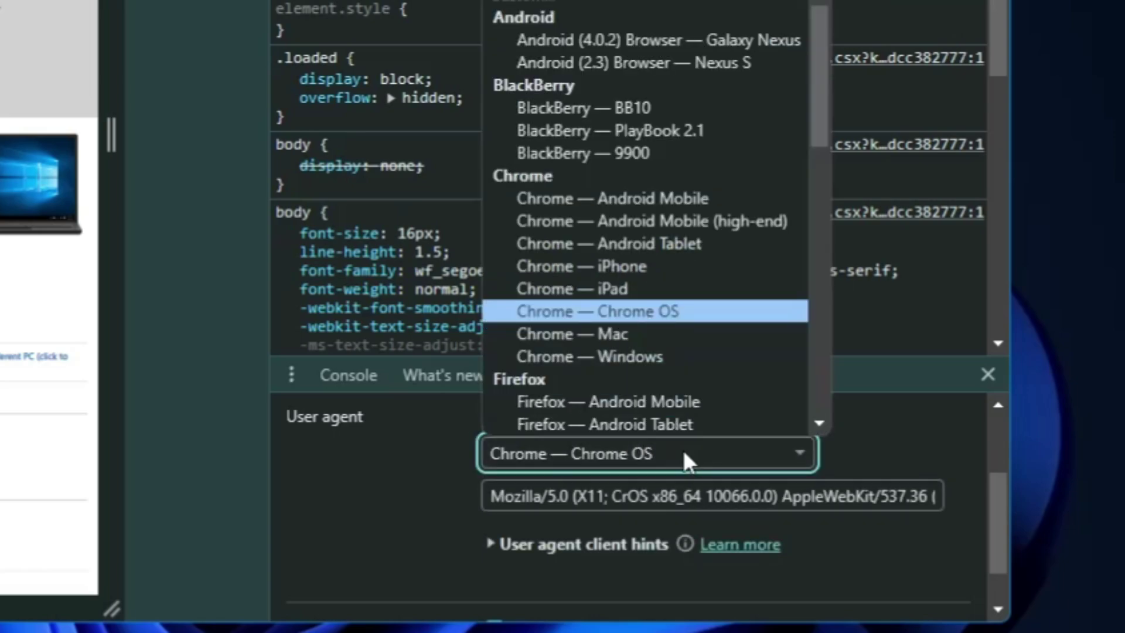
left_click(607, 314)
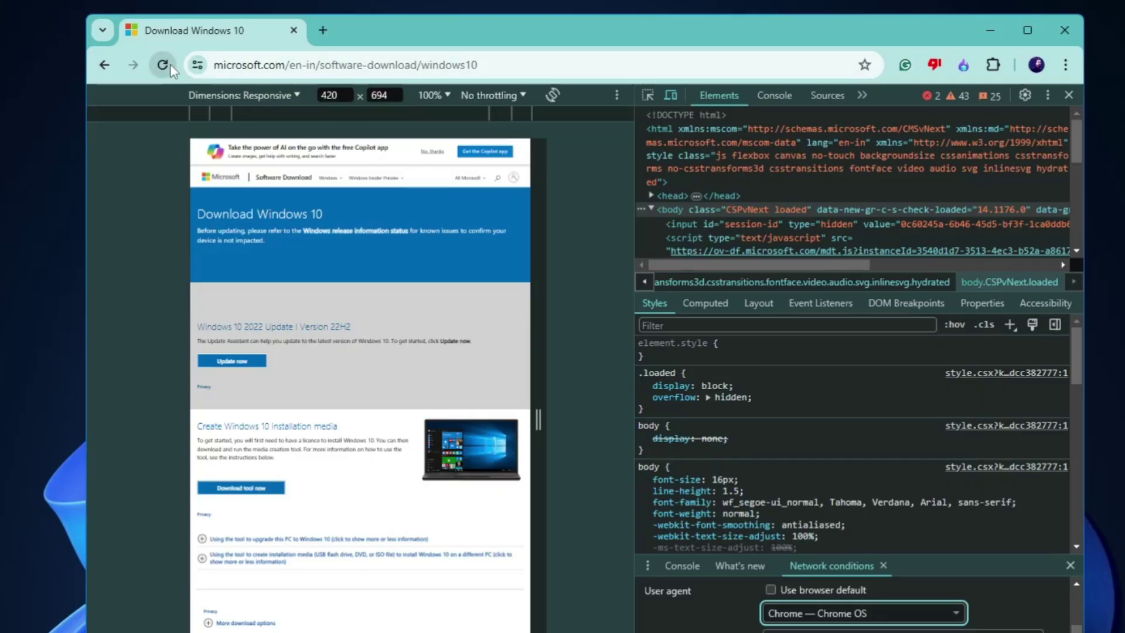
left_click(170, 65)
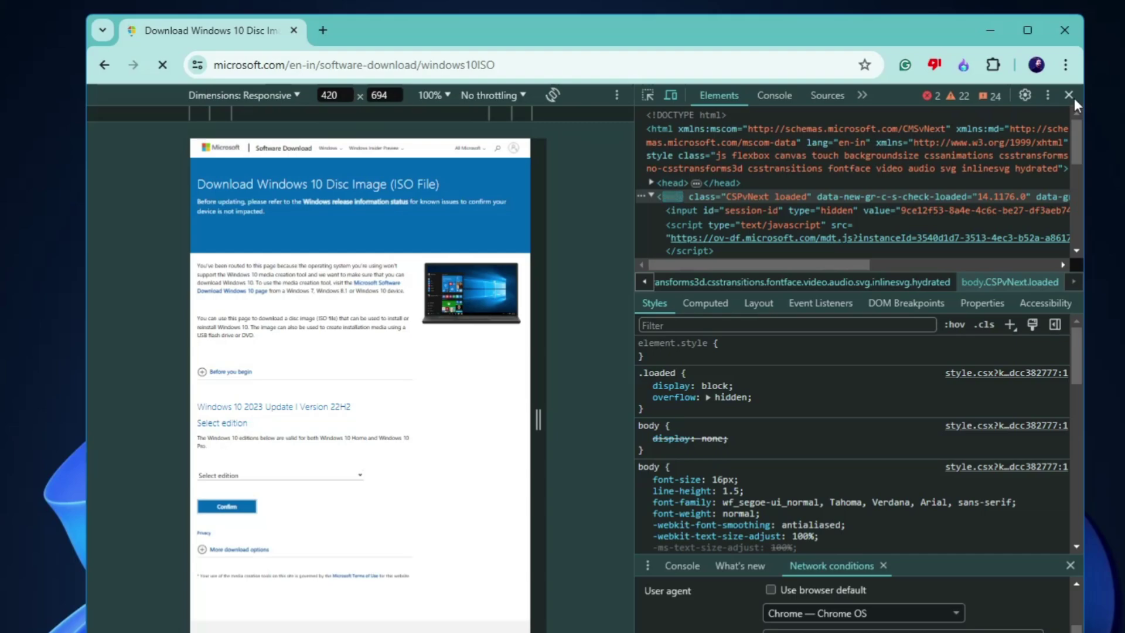
left_click(1073, 96)
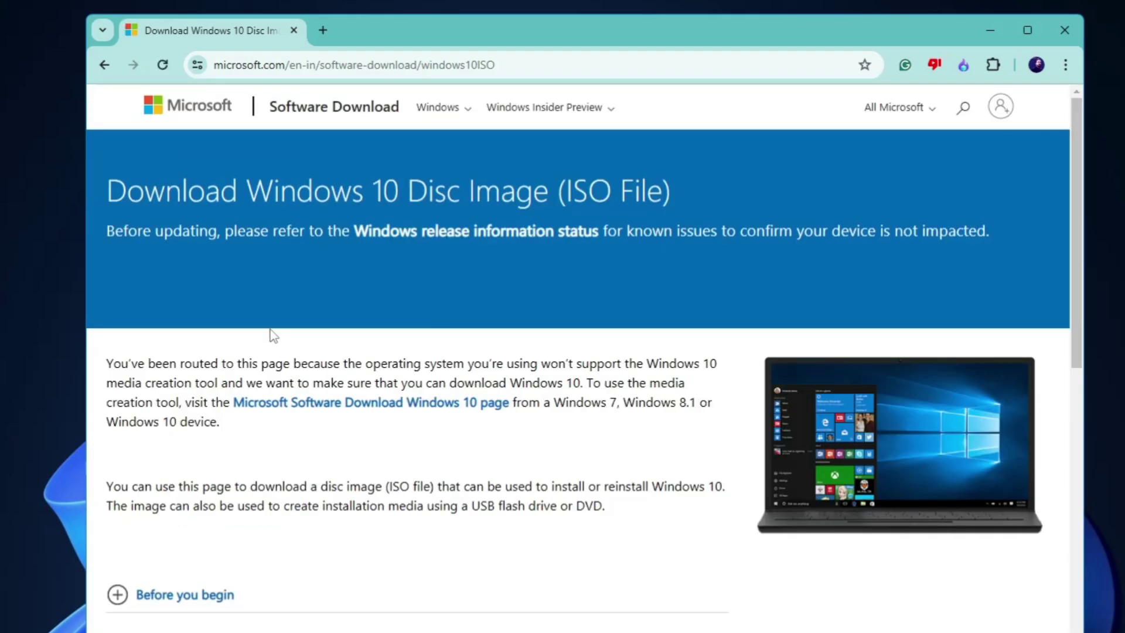
- Select the Windows 10 (multi-edition ISO) edition and English (United States) language
scroll(270, 331, "down", 3)
scroll(270, 331, "down", 3)
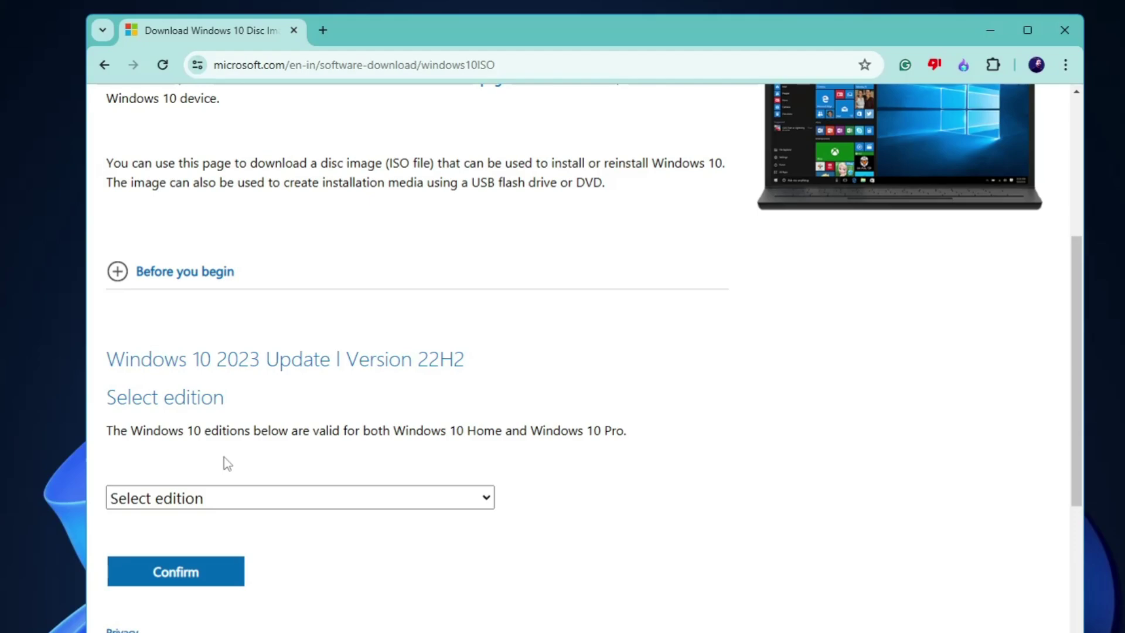
left_click(235, 498)
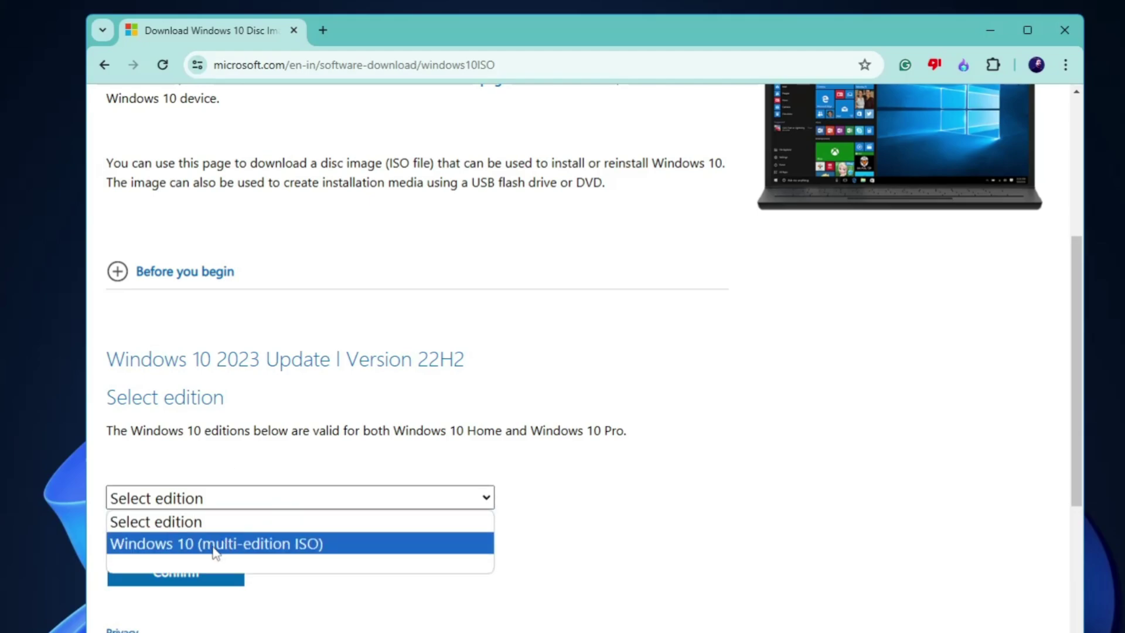
left_click(223, 543)
left_click(200, 574)
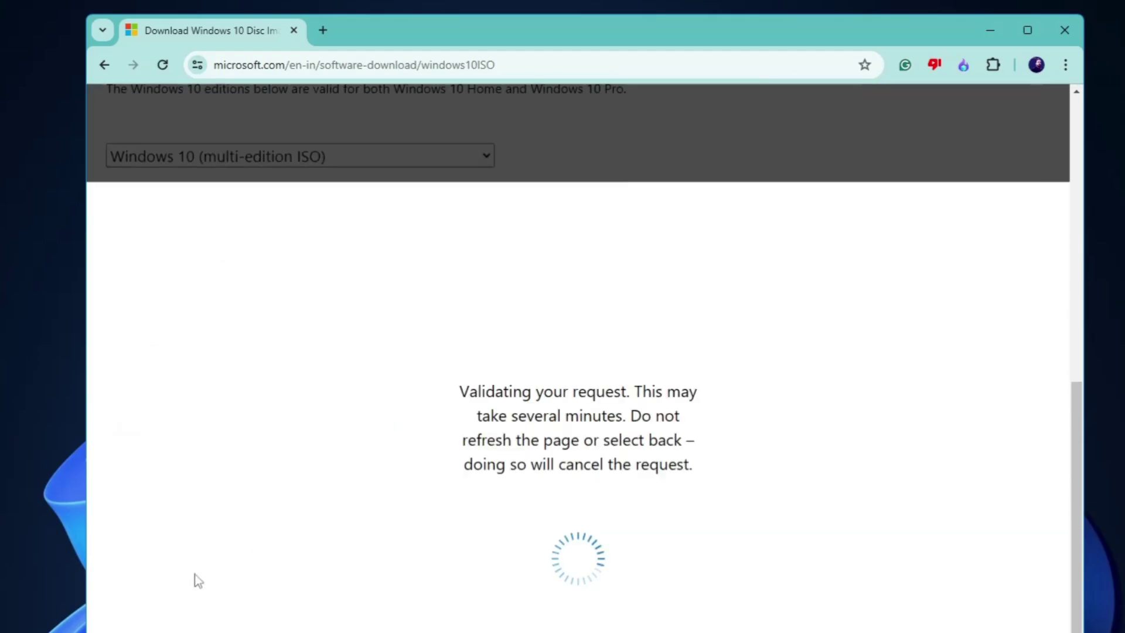
left_click(246, 436)
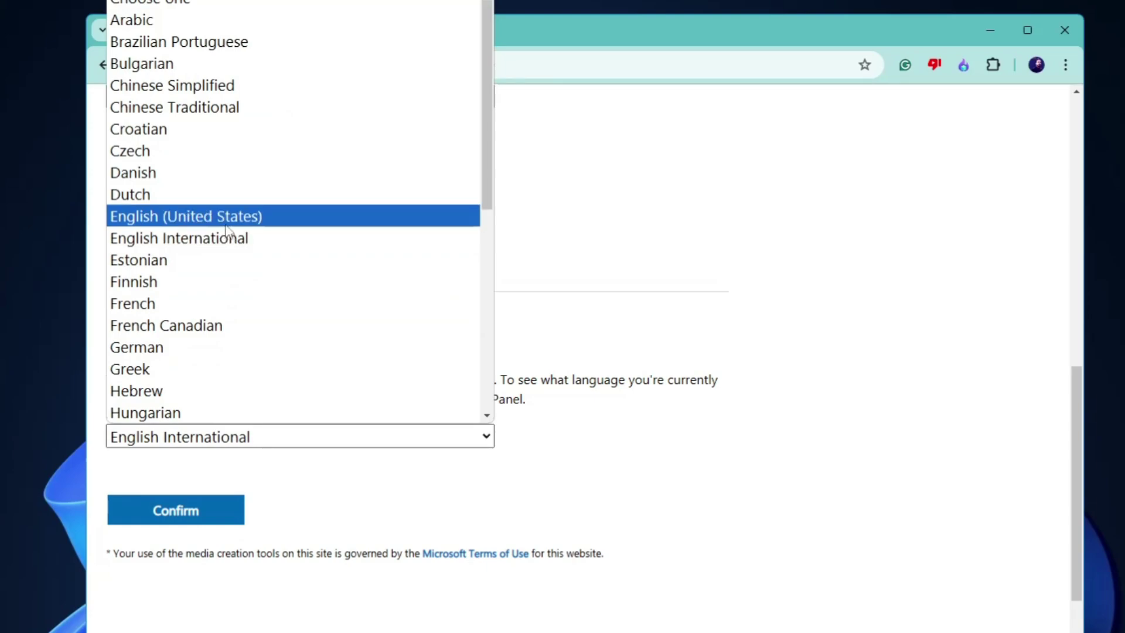
left_click(234, 216)
left_click(187, 530)
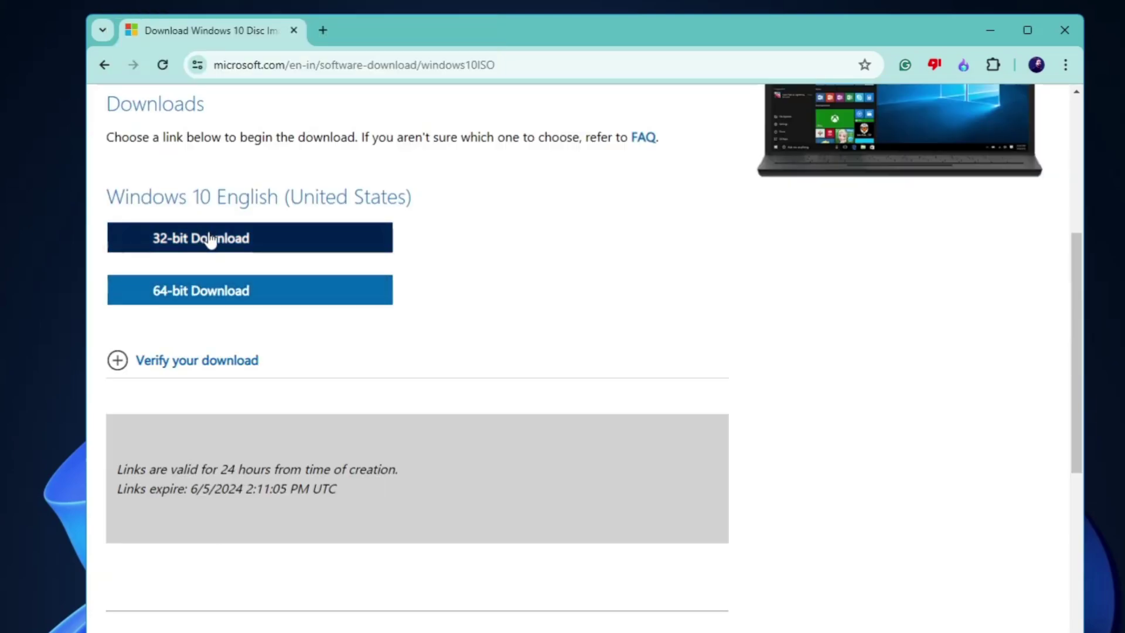
- Start the 64-bit ISO download, check that it began, and open a new tab
left_click(223, 293)
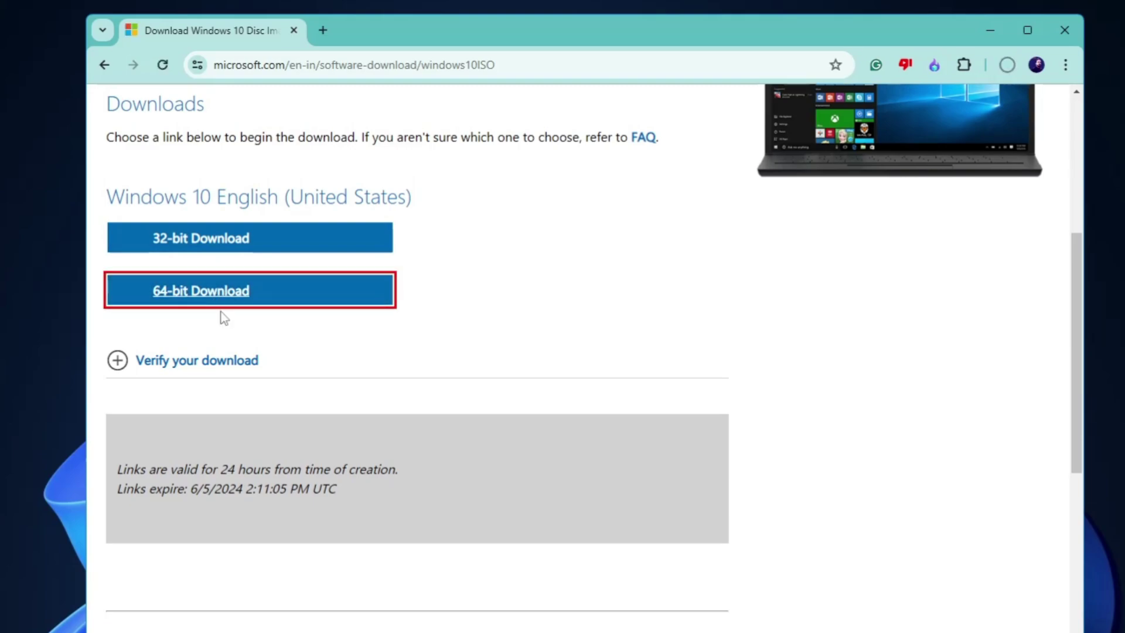
left_click(1012, 65)
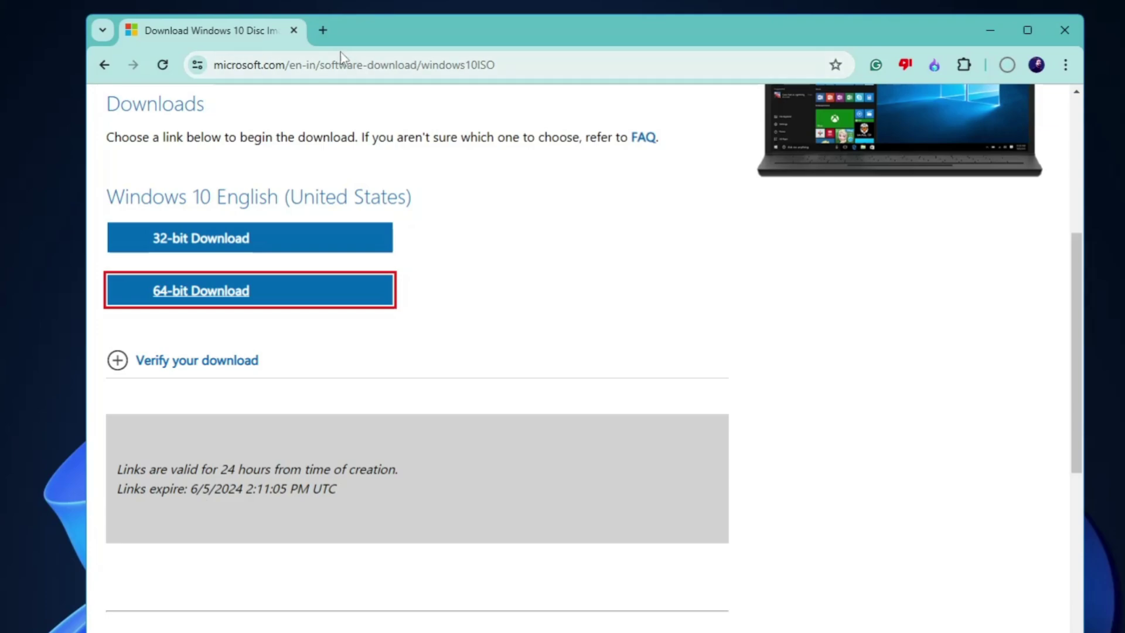
left_click(327, 31)
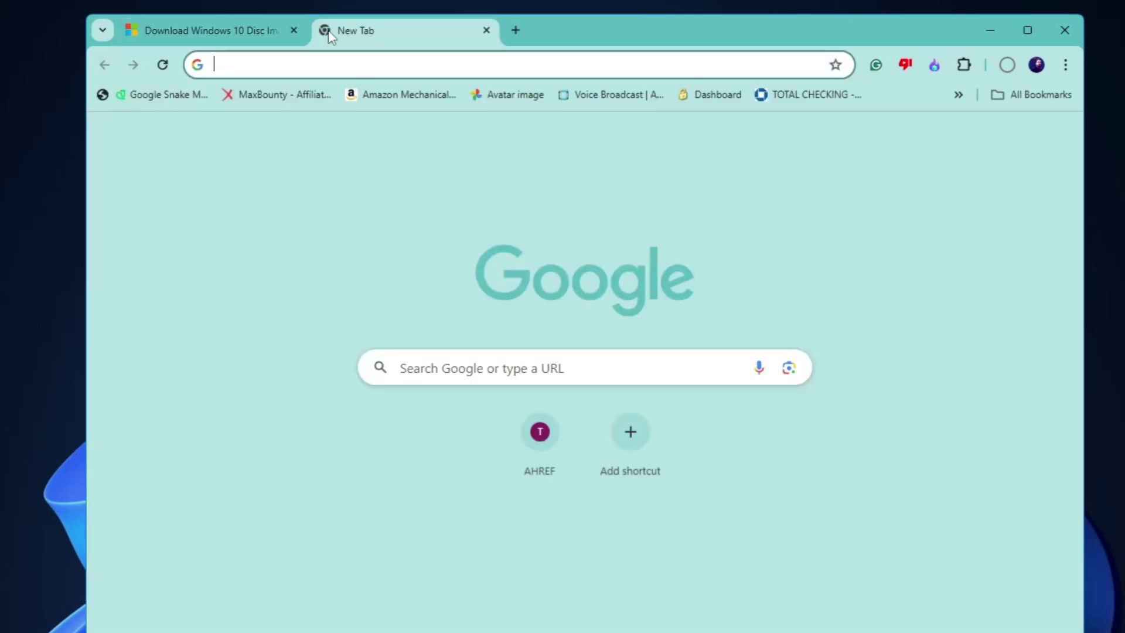
- Download rufus-4.5p.exe from rufus.ie, dismiss the ad, and run the portable Rufus
type("rufus.ie/en/")
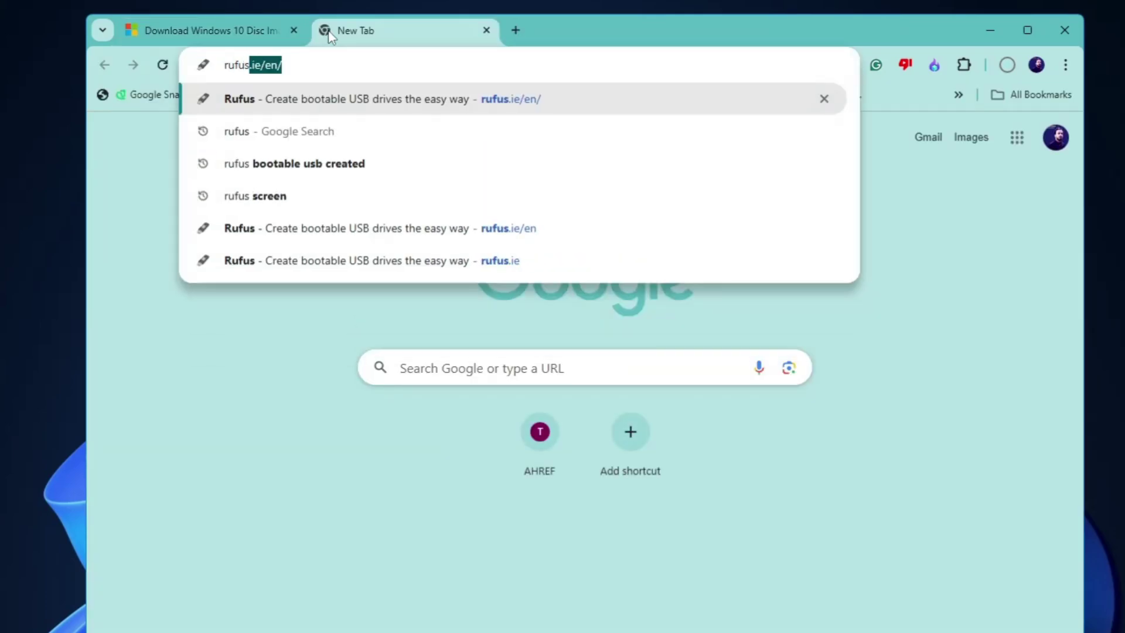
key("Return")
scroll(387, 258, "down", 9)
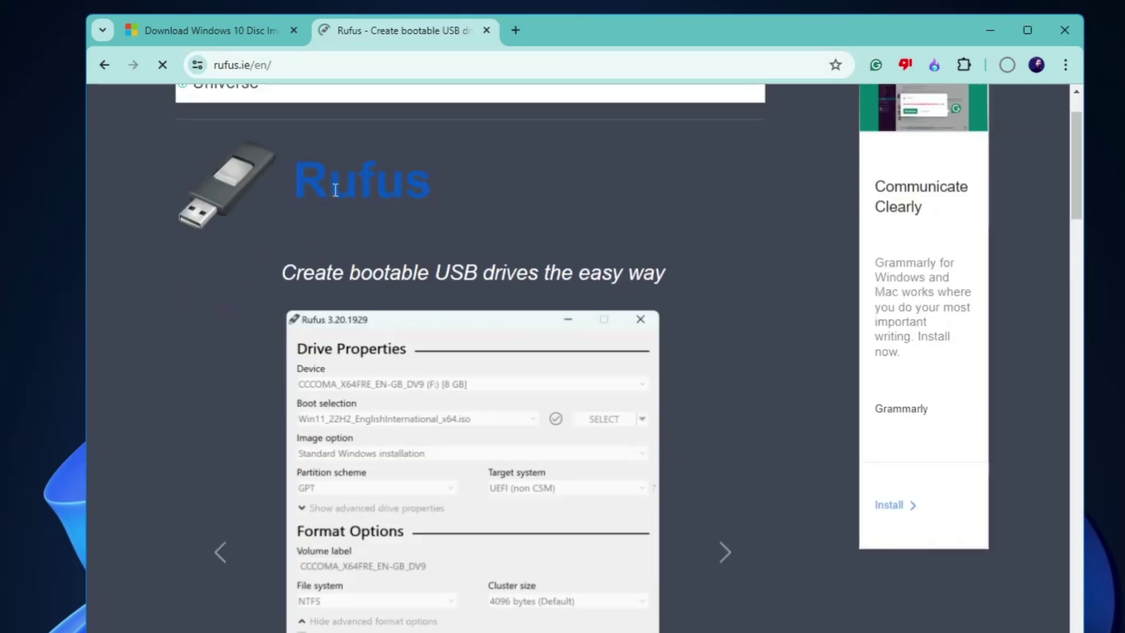
scroll(387, 258, "down", 11)
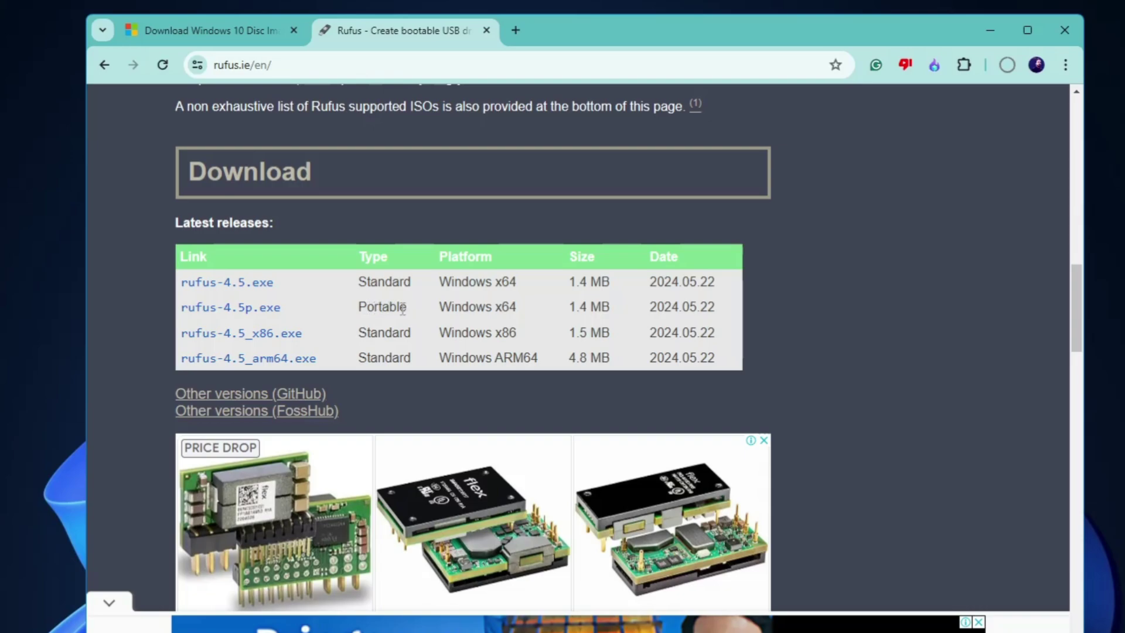
left_click(254, 309)
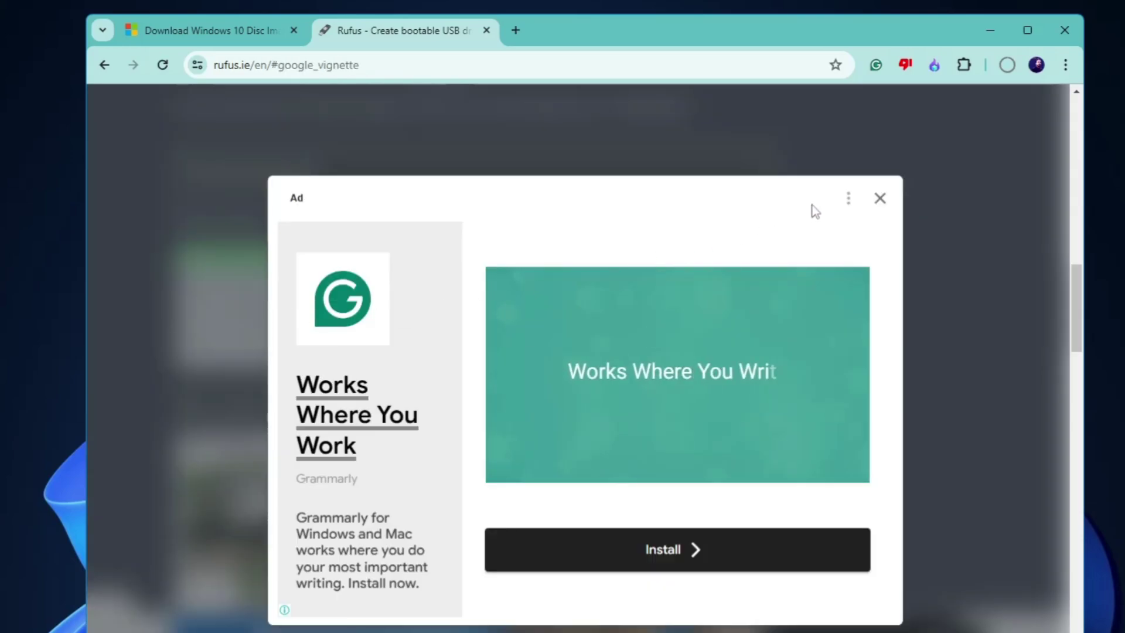
left_click(880, 200)
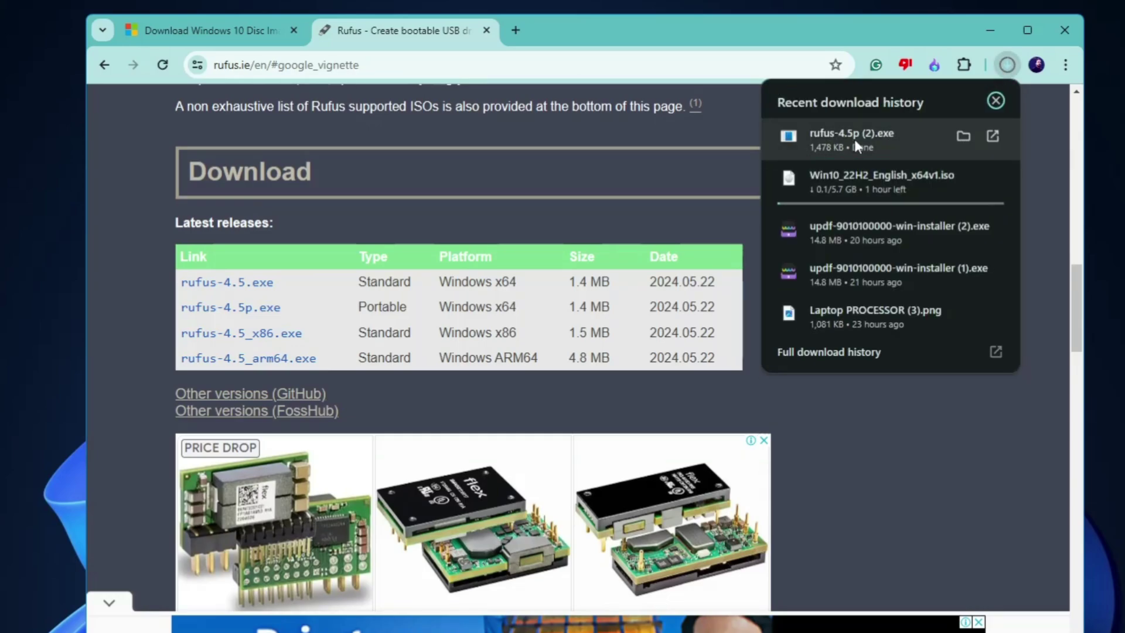
left_click(854, 139)
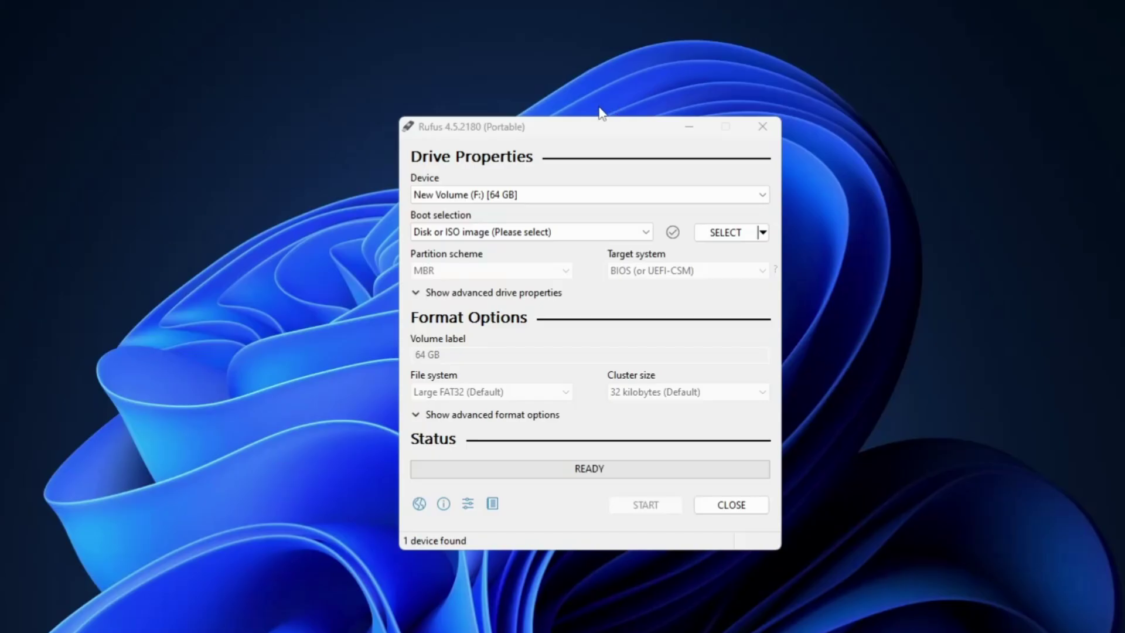
- Tick List USB Hard Drives under advanced drive properties, keeping New Volume (F:) [64 GB] selected
left_click_drag(577, 131, 542, 154)
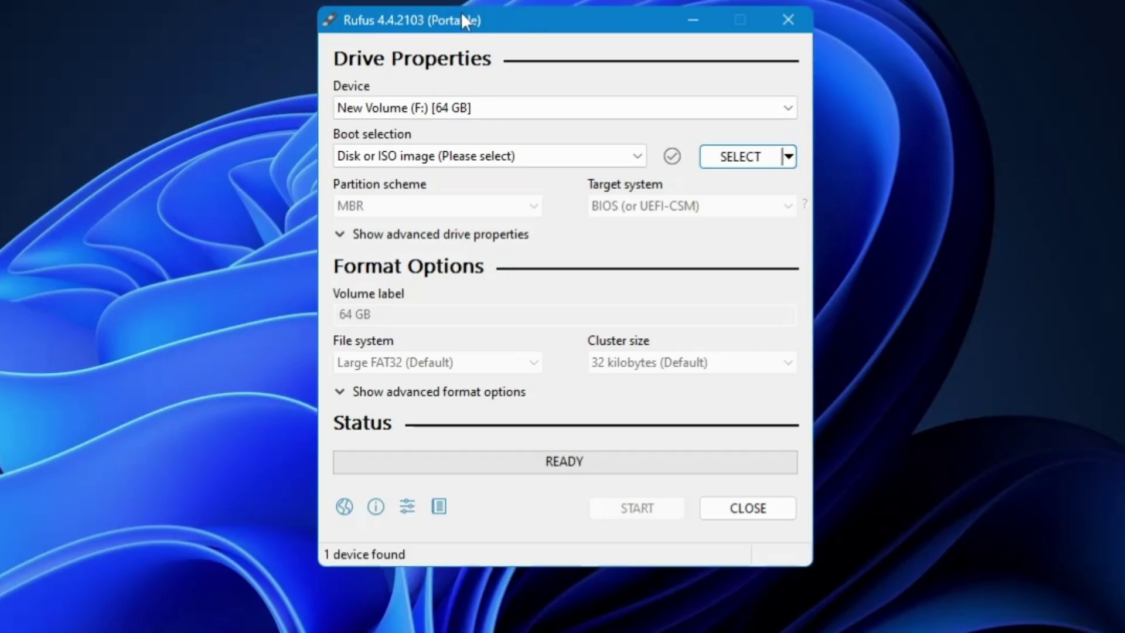
left_click(481, 111)
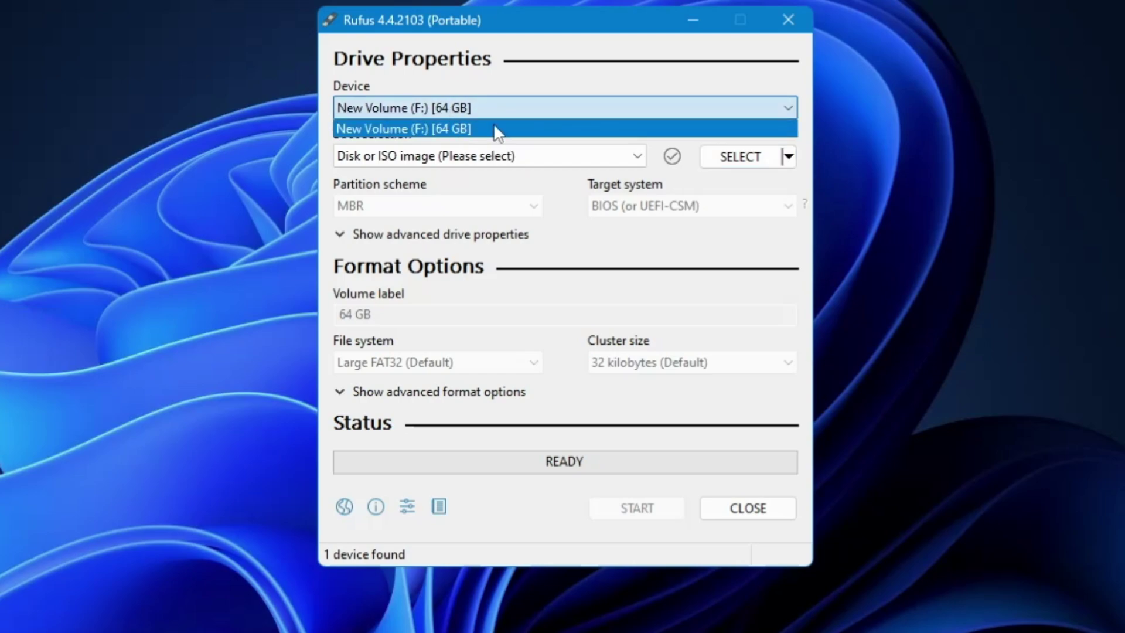
left_click(505, 105)
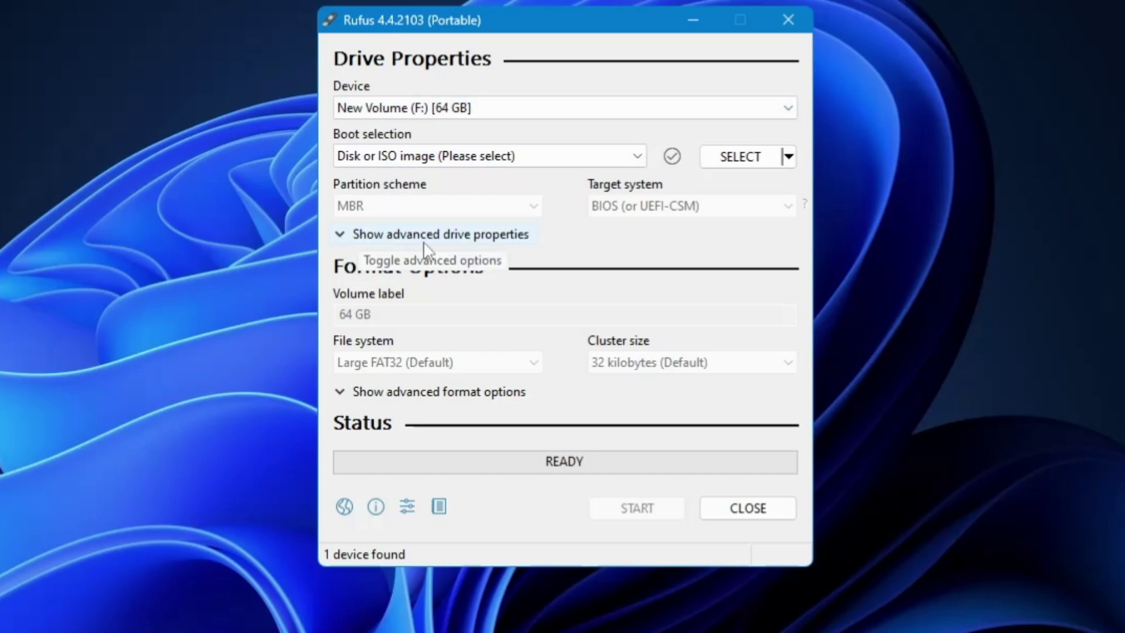
left_click(340, 237)
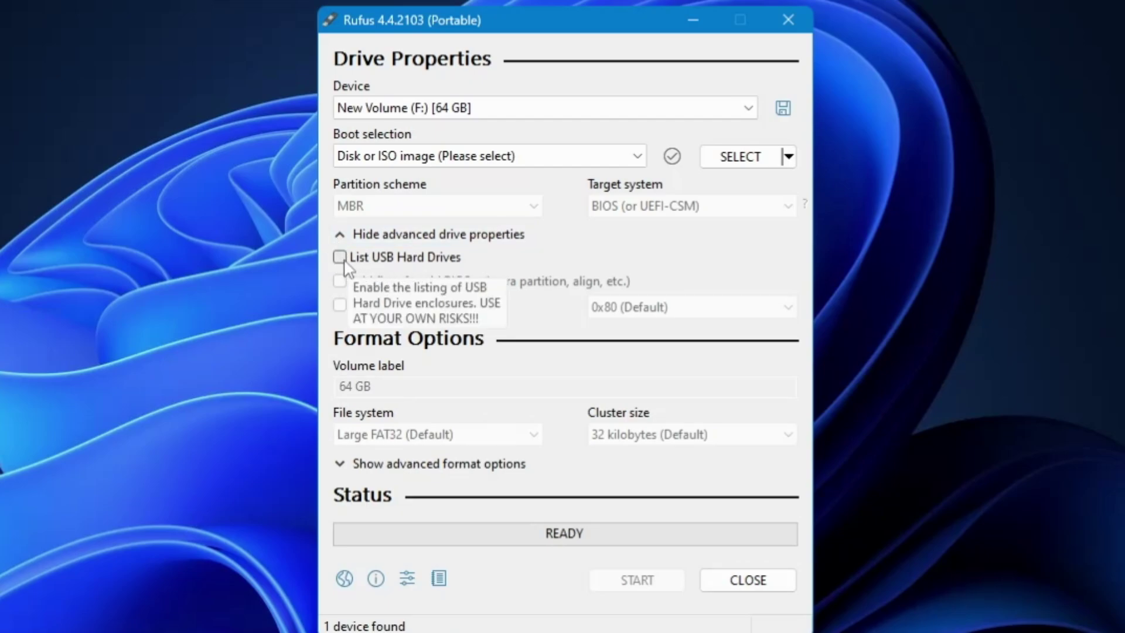
left_click(344, 264)
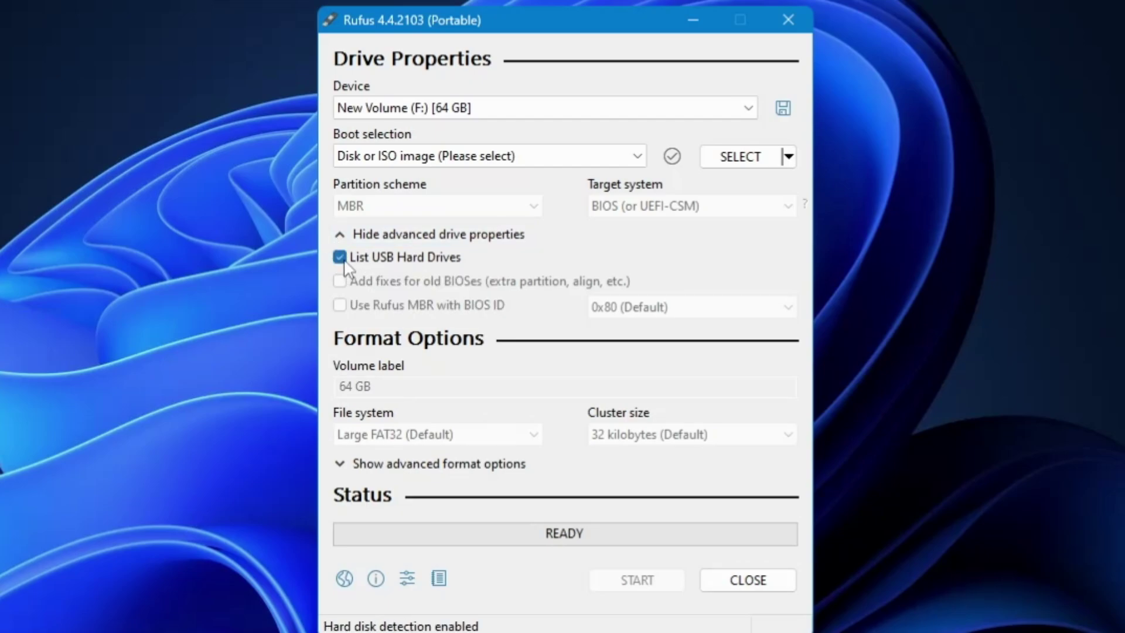
left_click(576, 111)
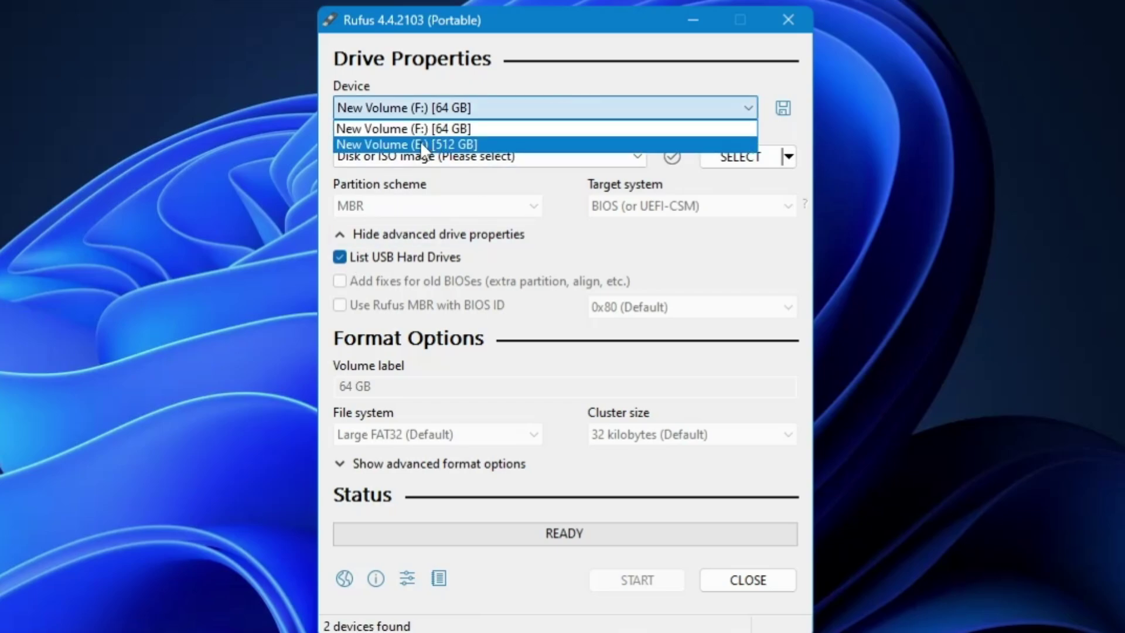
left_click(489, 113)
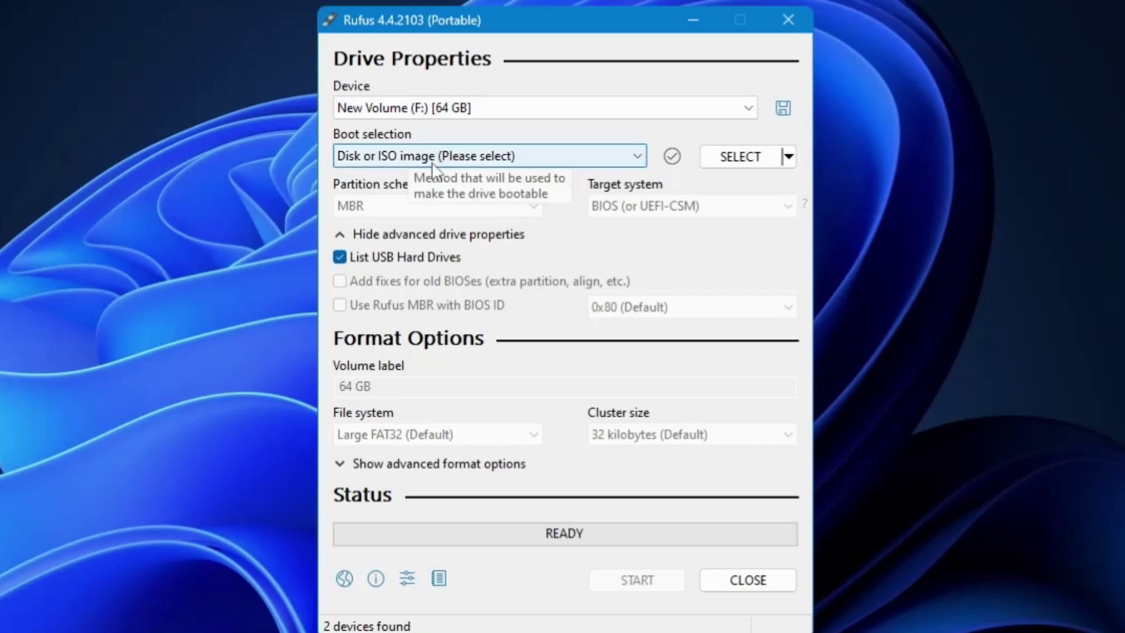
- Load the Win10_22H2_English_x64v1.iso image into Rufus
left_click(713, 157)
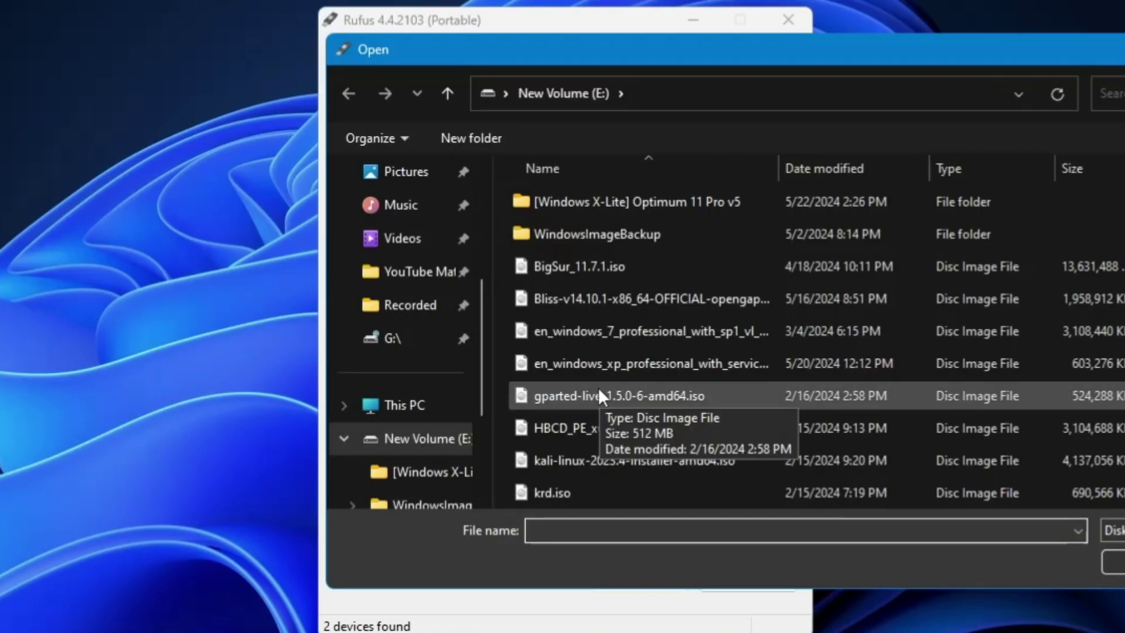
scroll(603, 375, "down", 5)
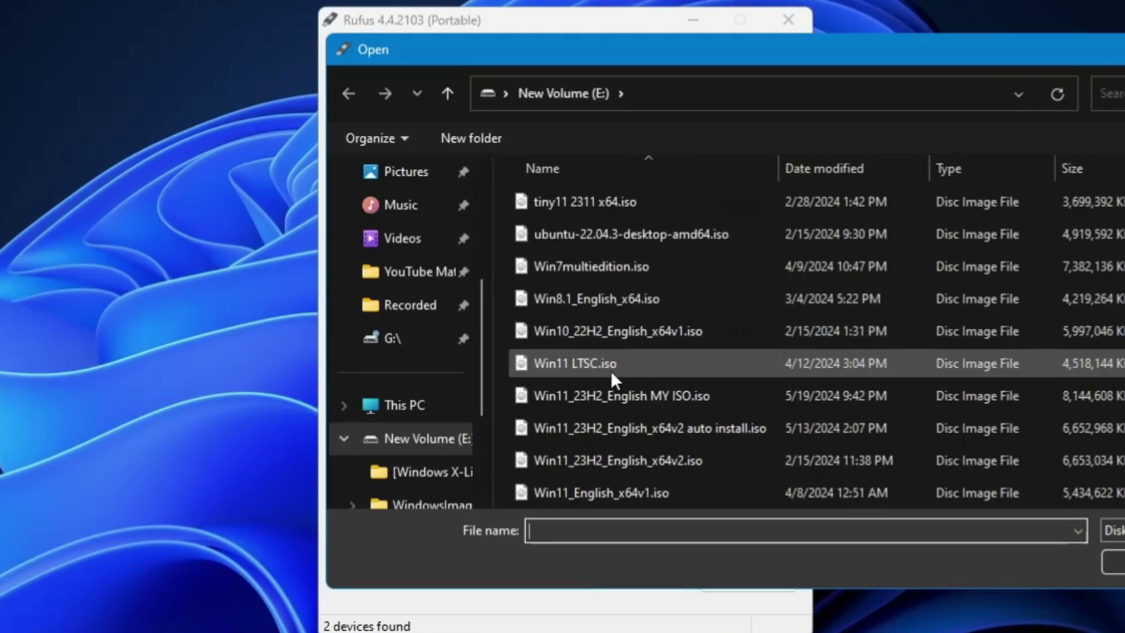
left_click(591, 329)
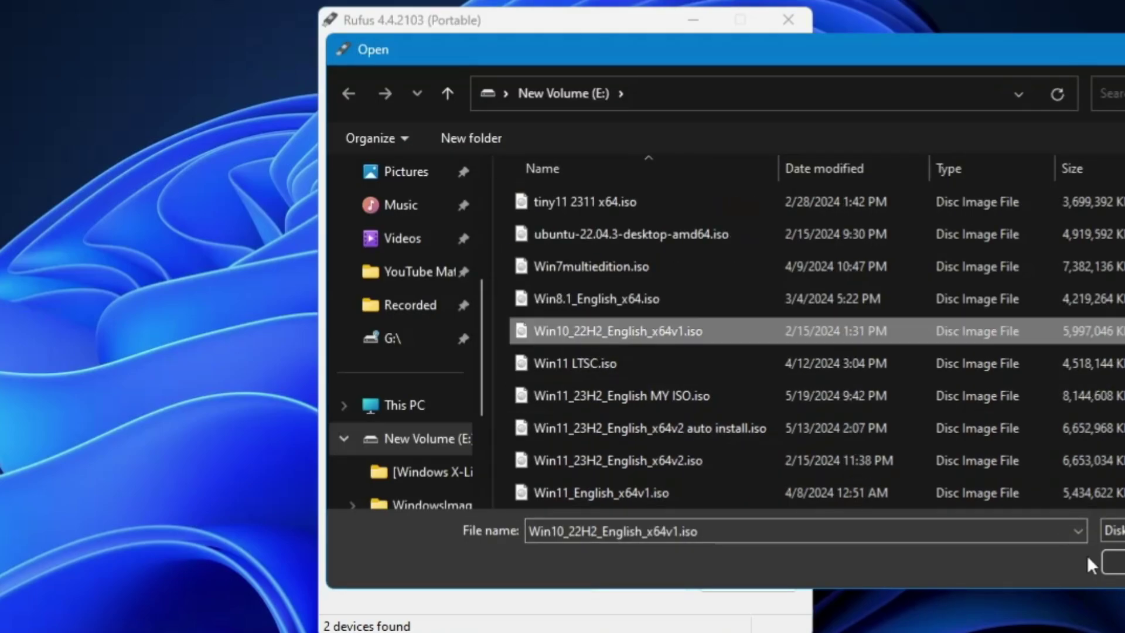
left_click(1113, 562)
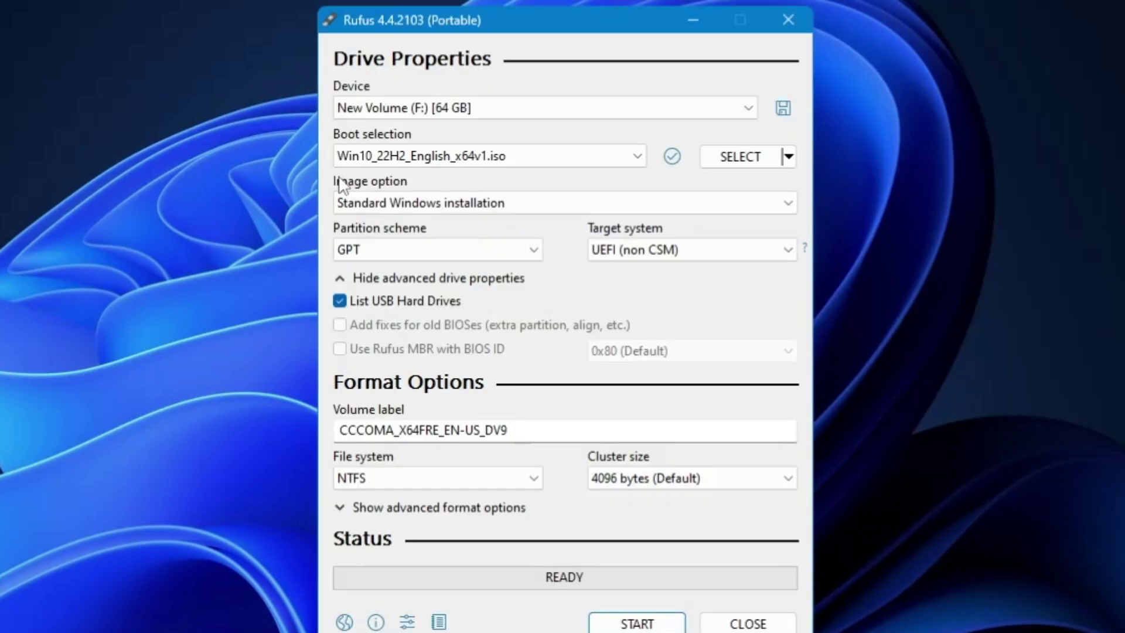
- Set the image option to Windows To Go and leave the partition scheme at GPT
left_click(530, 202)
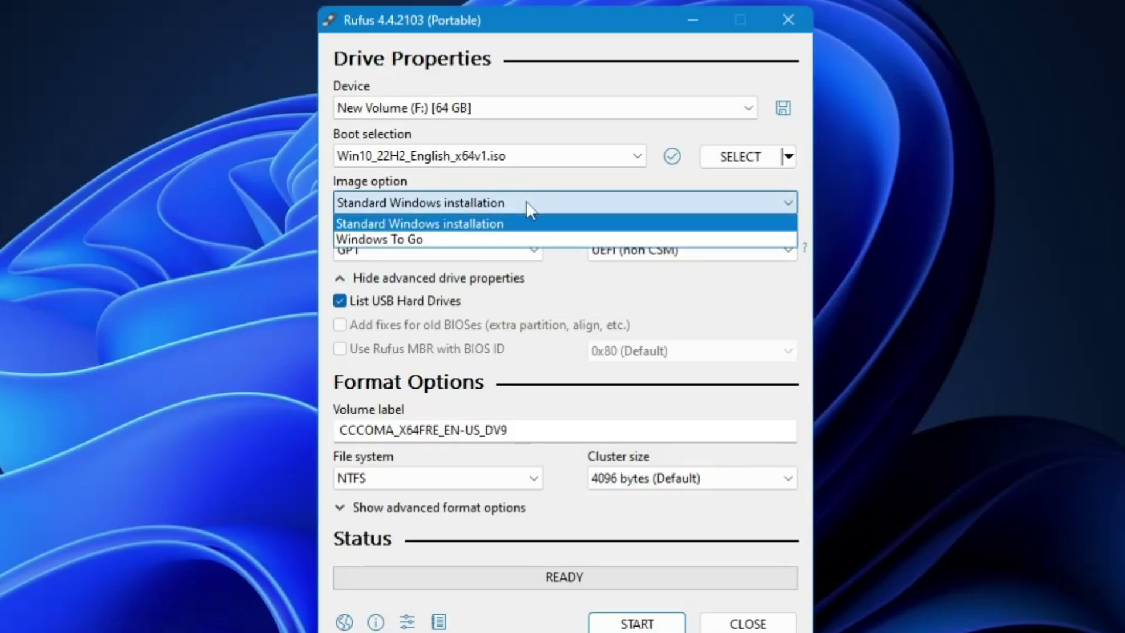
left_click(419, 240)
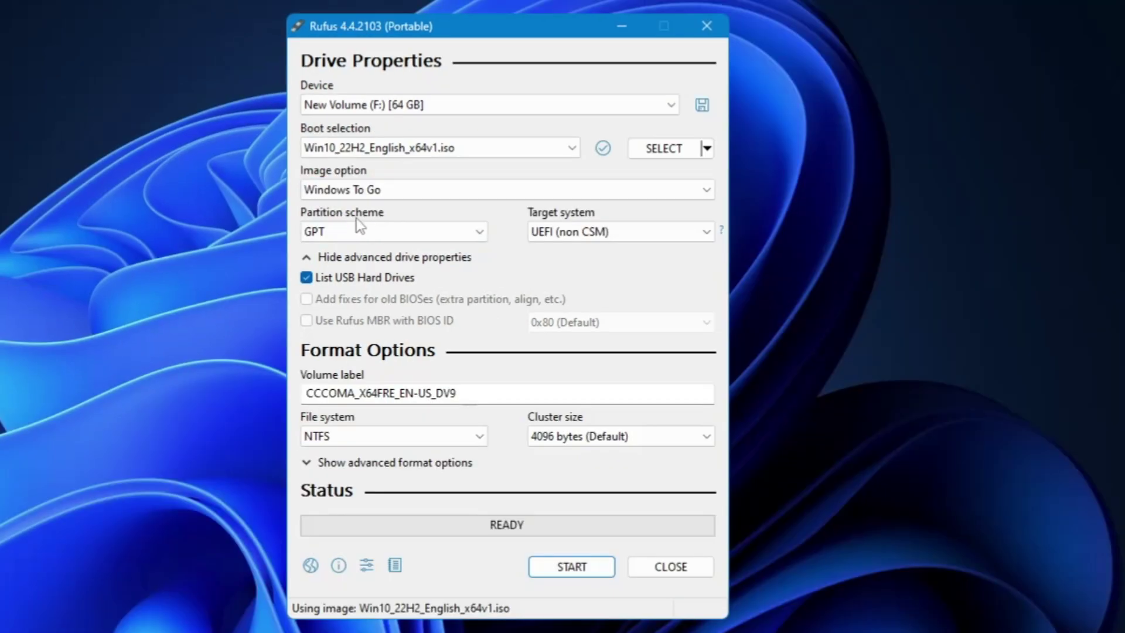
left_click(351, 232)
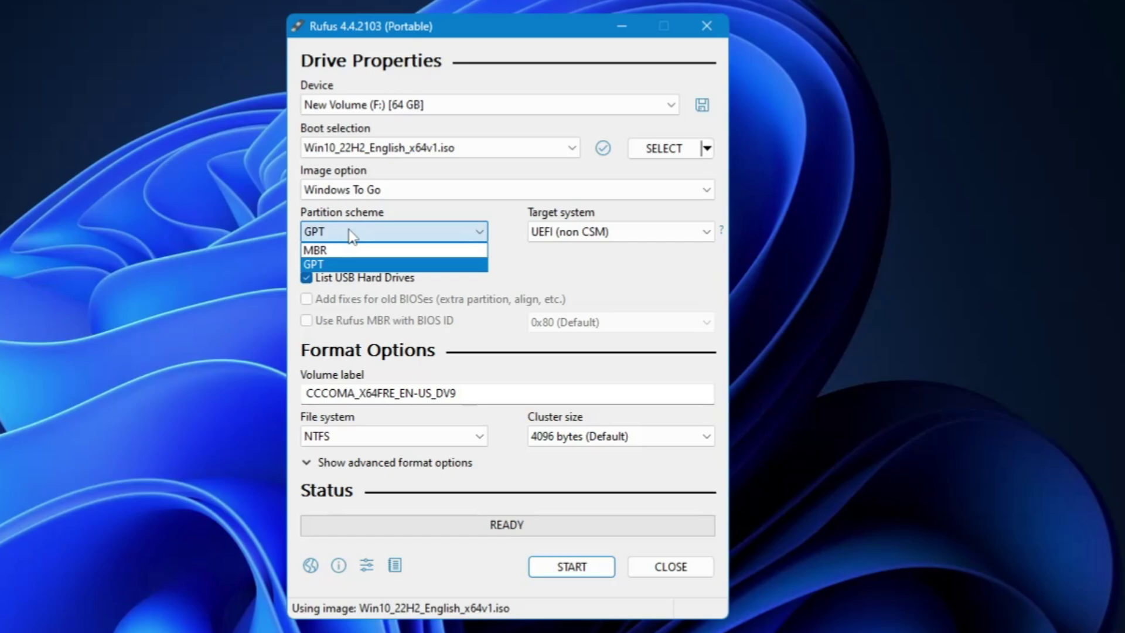
left_click(437, 213)
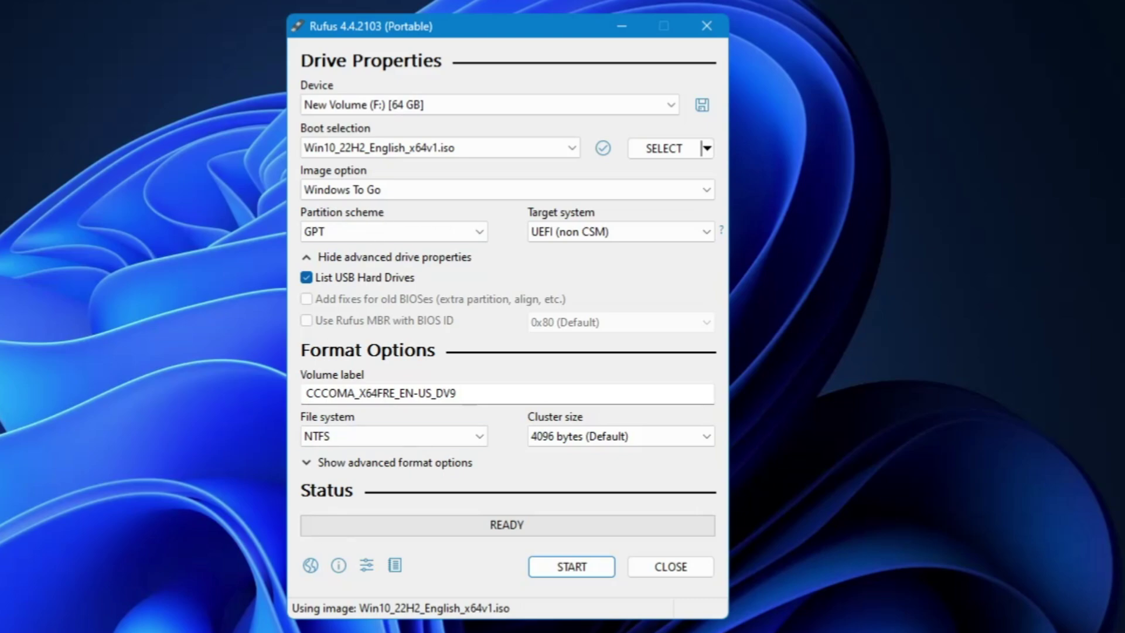
right_click(467, 626)
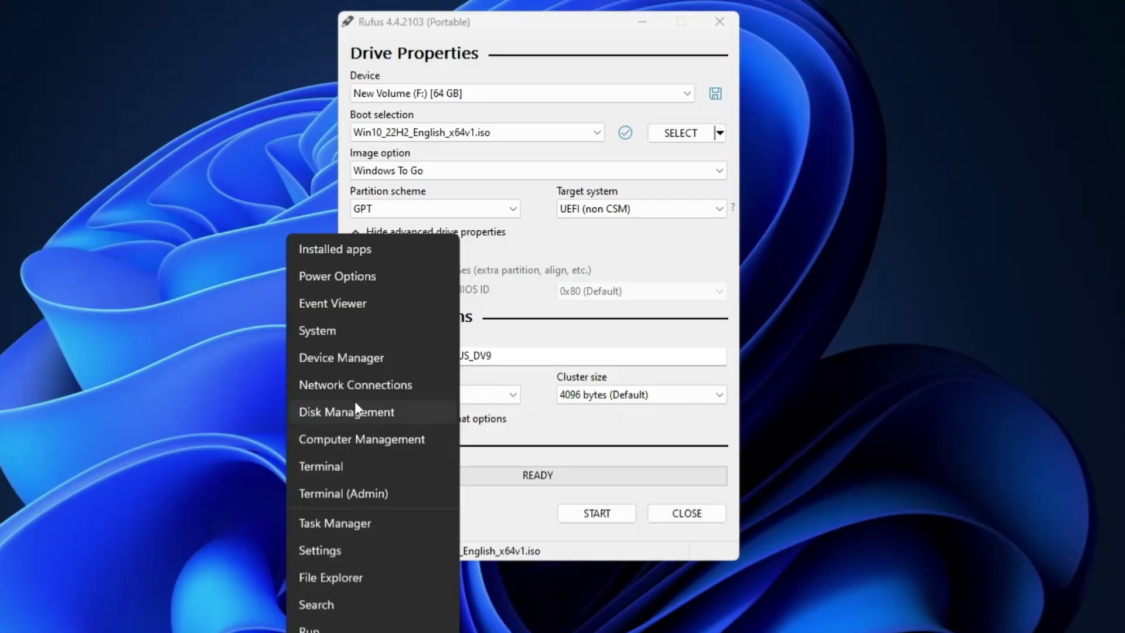
- Check in Disk Management that Disk 2's partition style is Master Boot Record
left_click(350, 405)
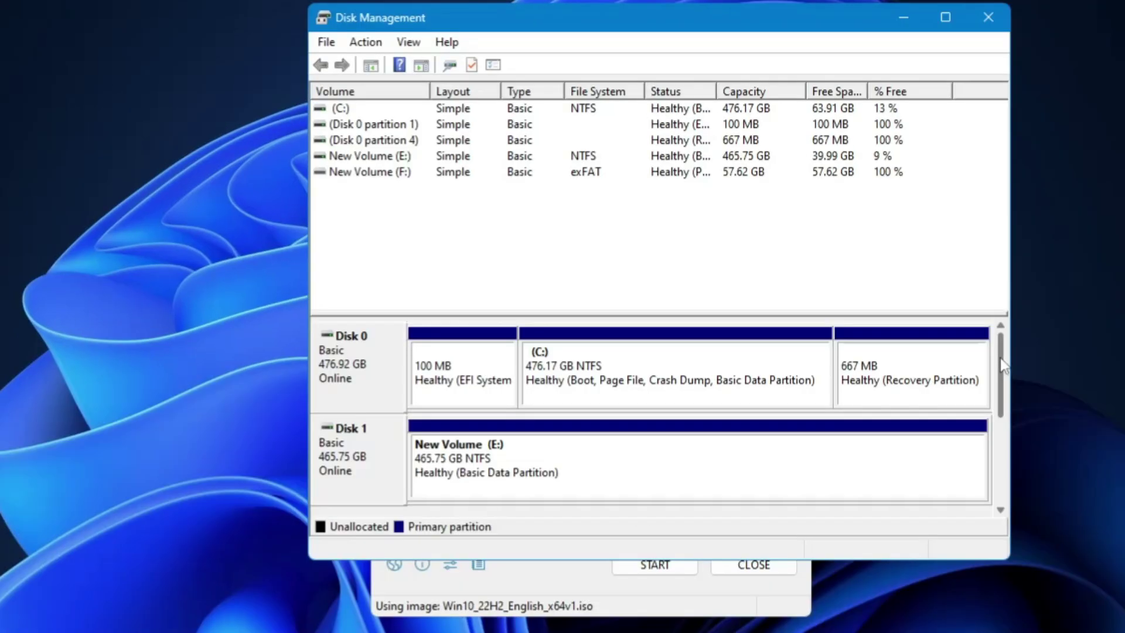
left_click_drag(1002, 366, 1001, 407)
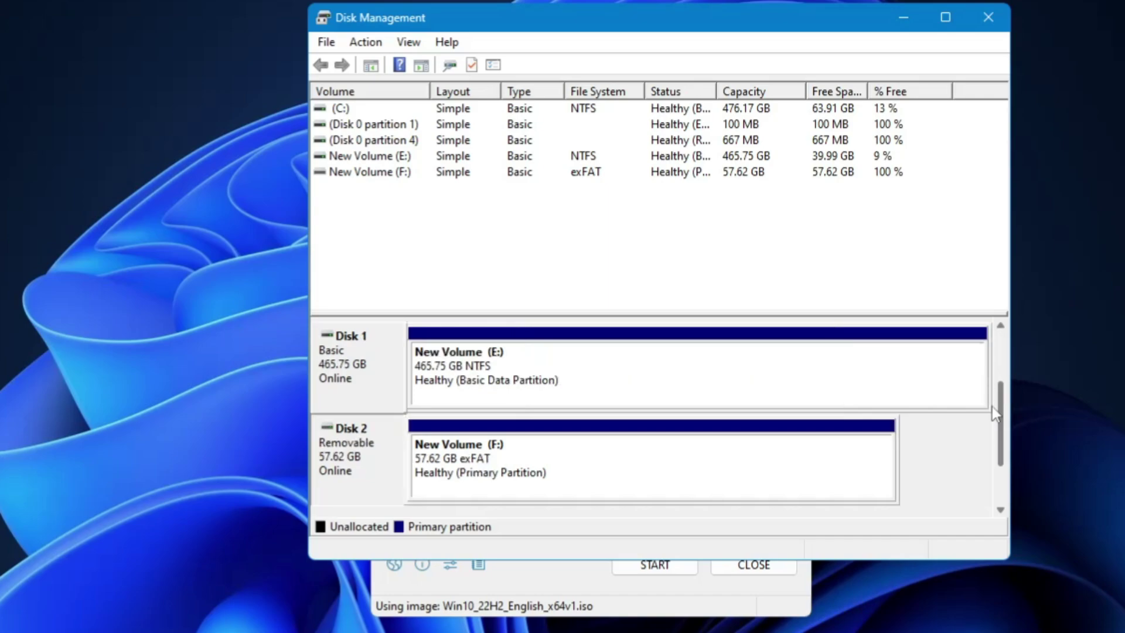
right_click(354, 438)
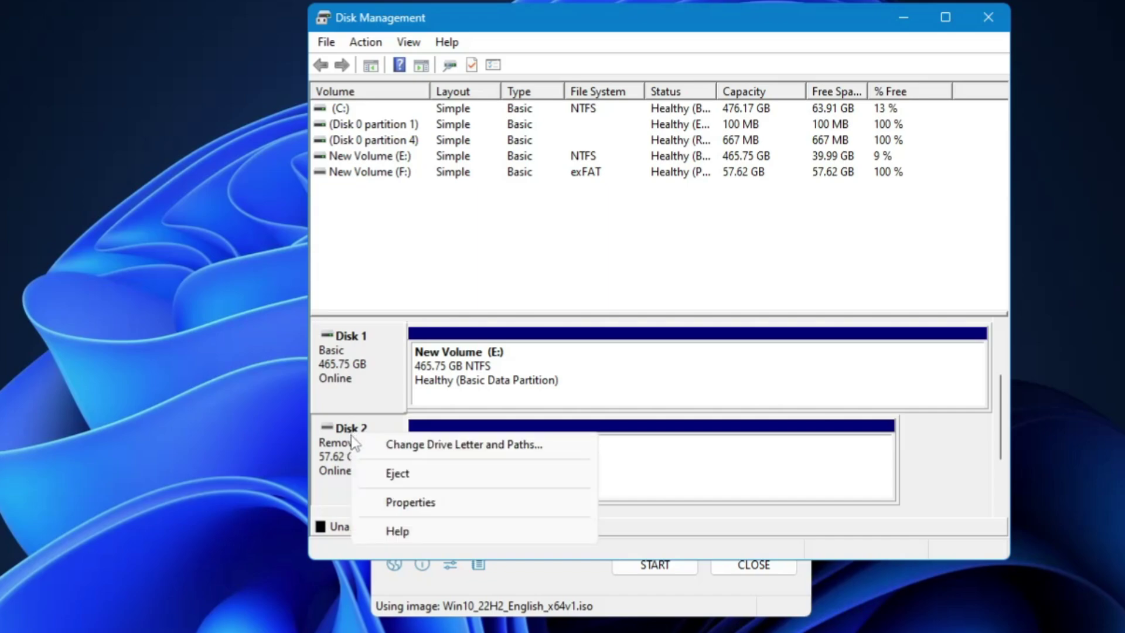
left_click(404, 502)
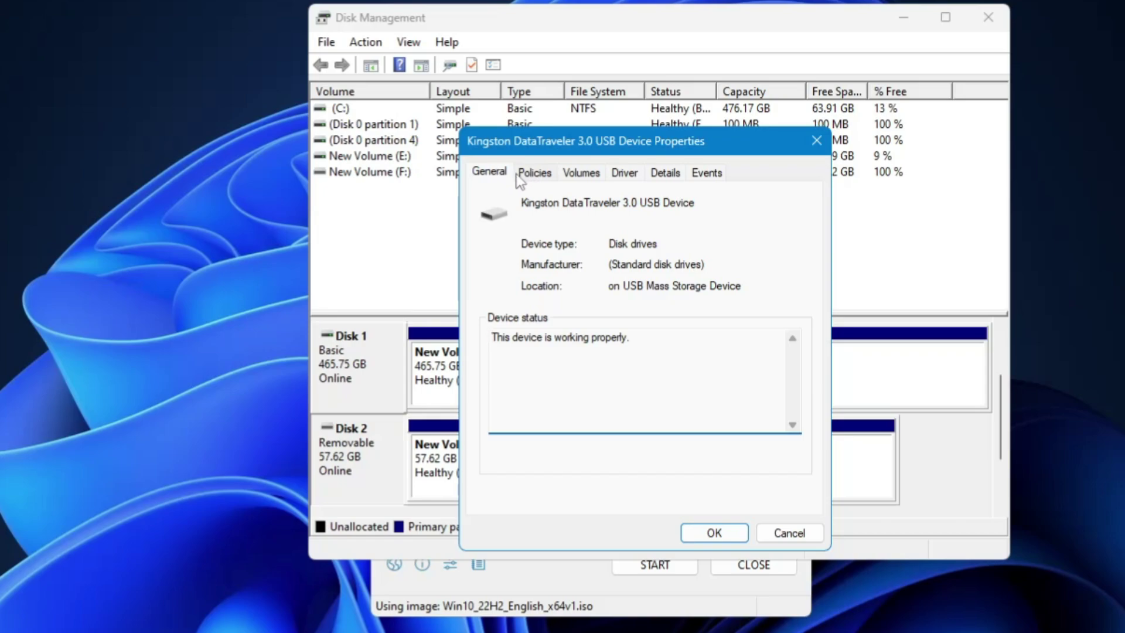
left_click(588, 177)
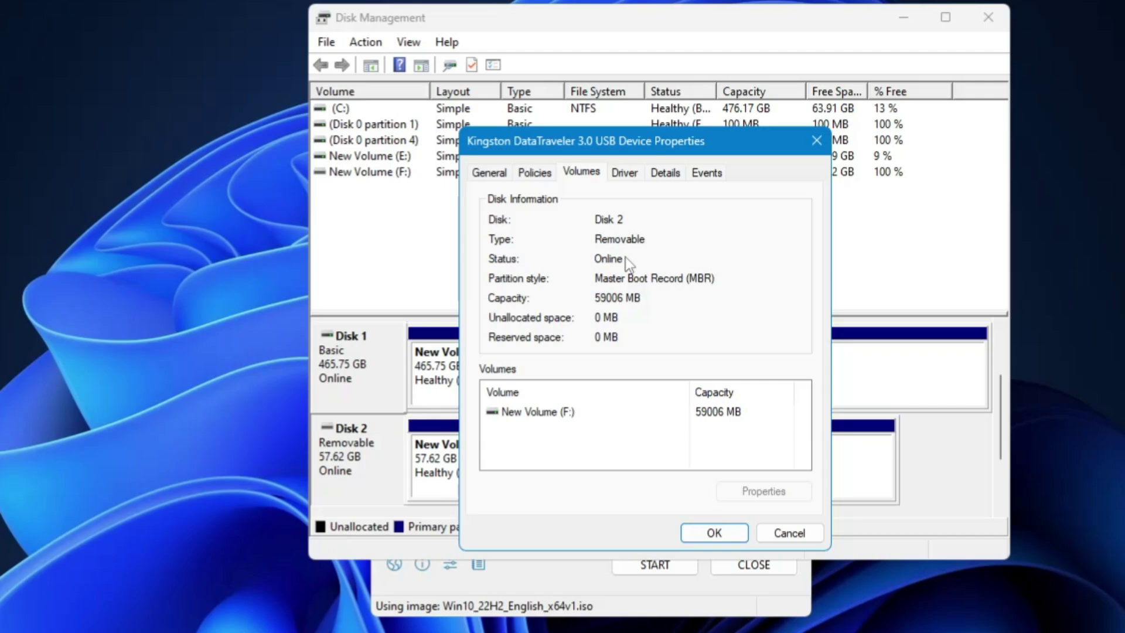
left_click(816, 141)
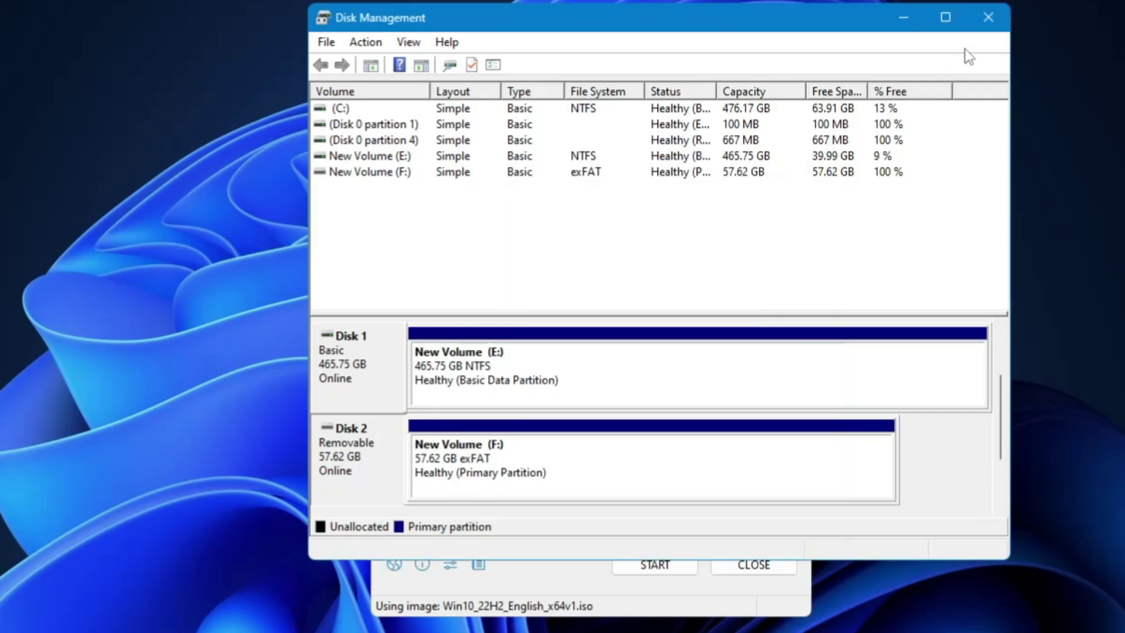
- Set the partition scheme to MBR and volume label to 'Win 10 Portable', then start writing
left_click(988, 18)
left_click(501, 231)
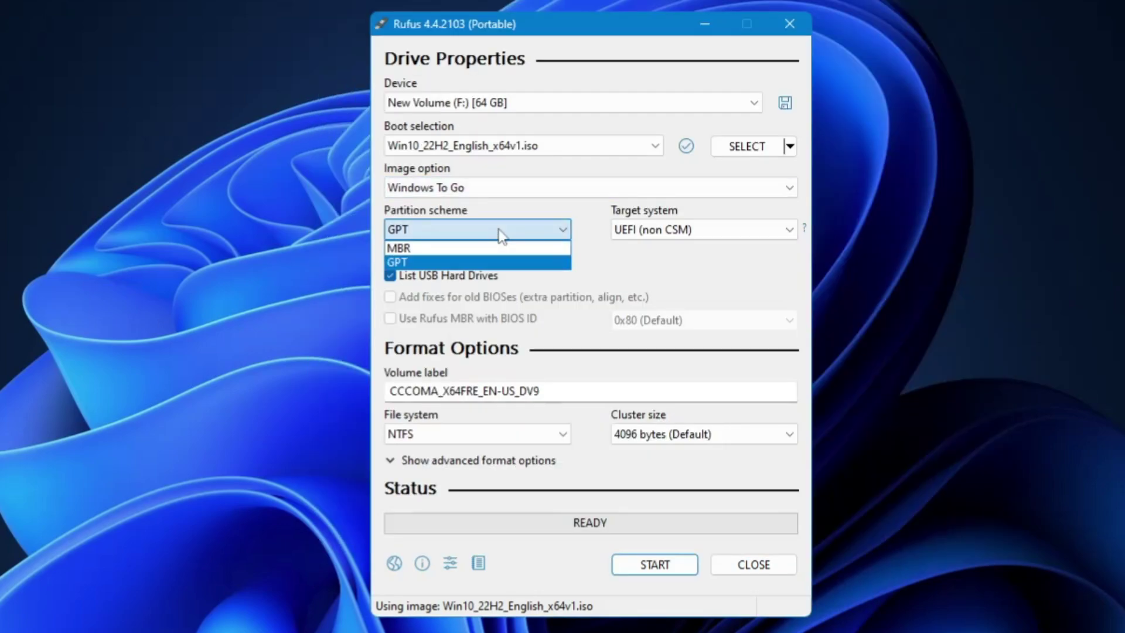
left_click(432, 251)
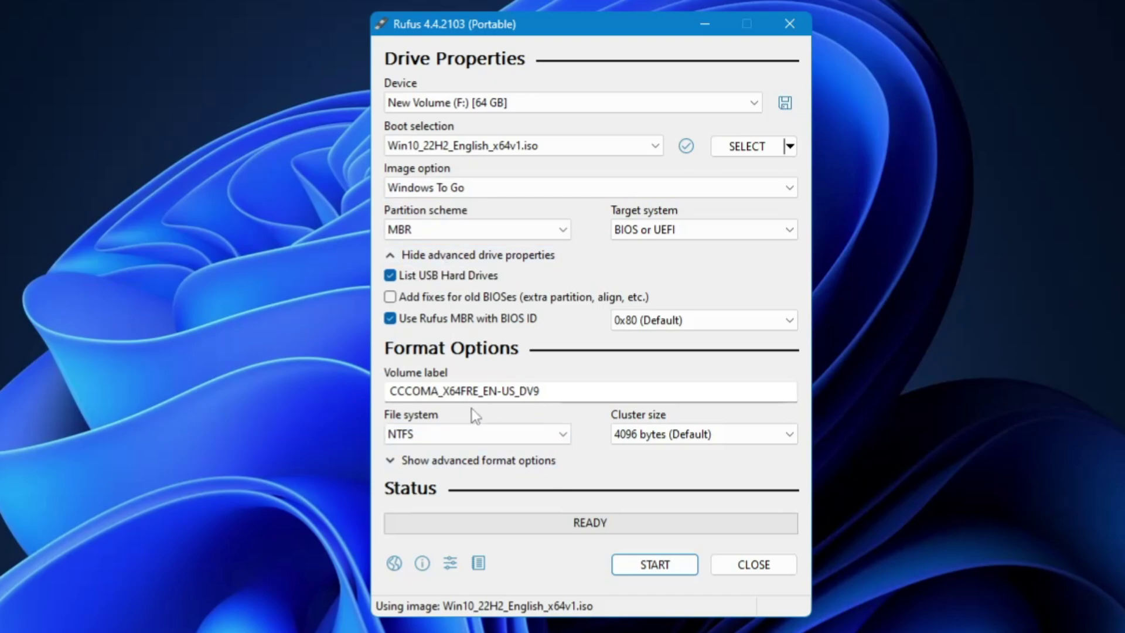
left_click_drag(540, 391, 355, 392)
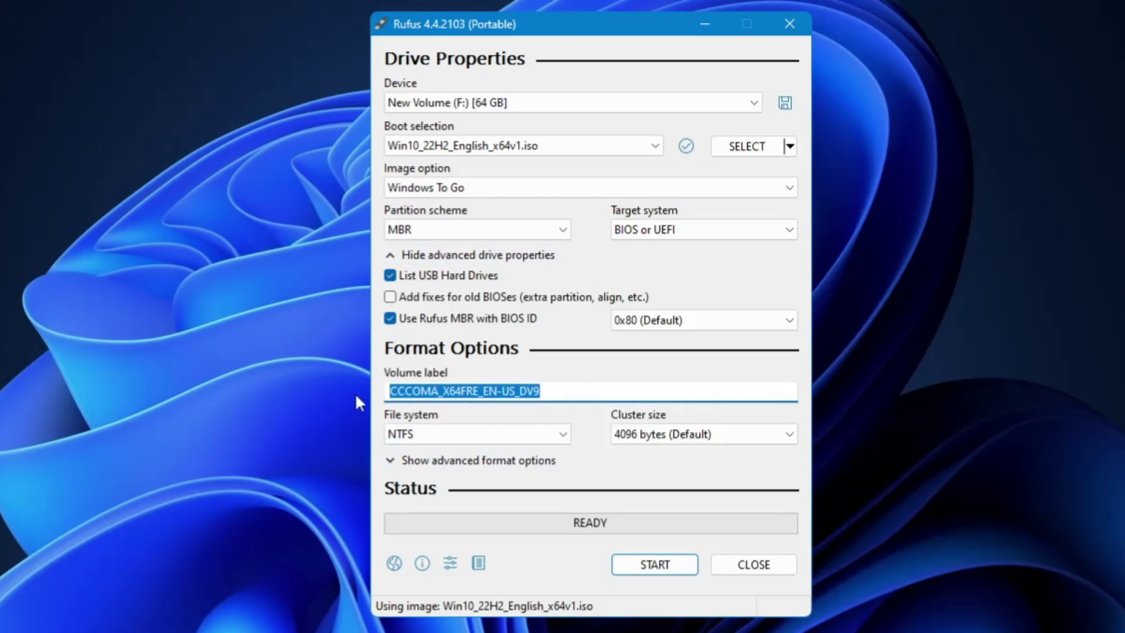
type("Win 10")
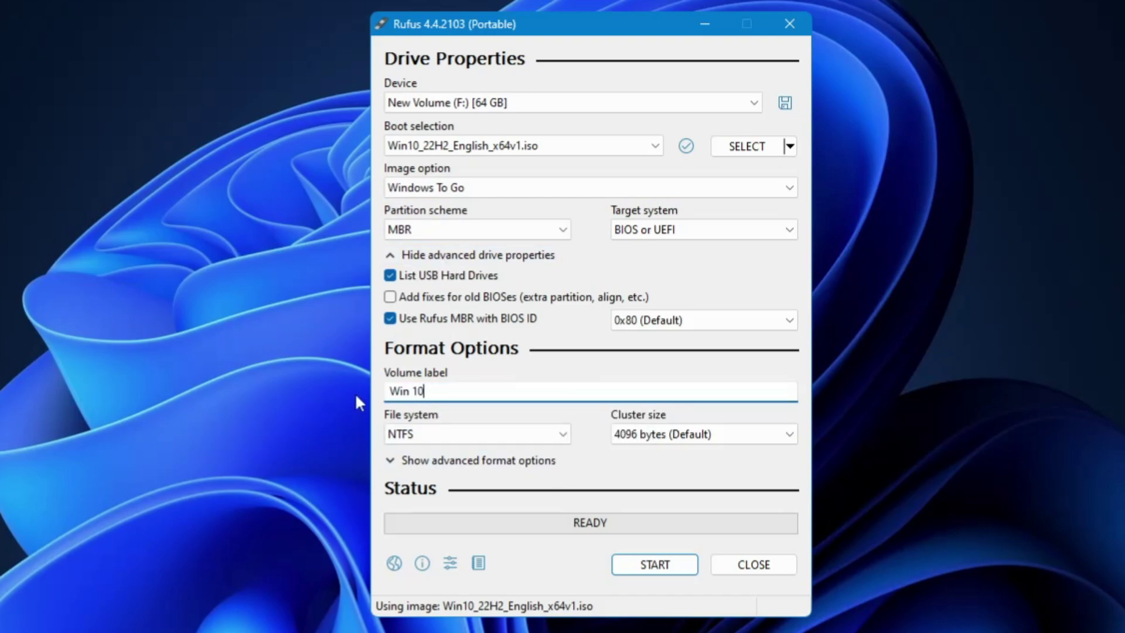
type(" Portable")
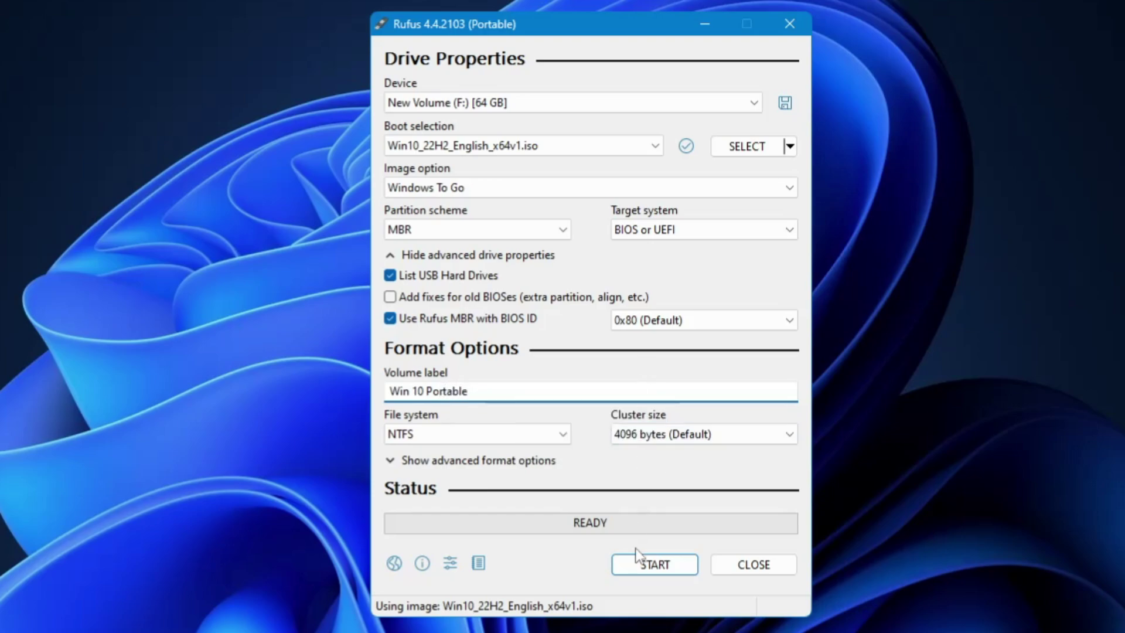
left_click(648, 565)
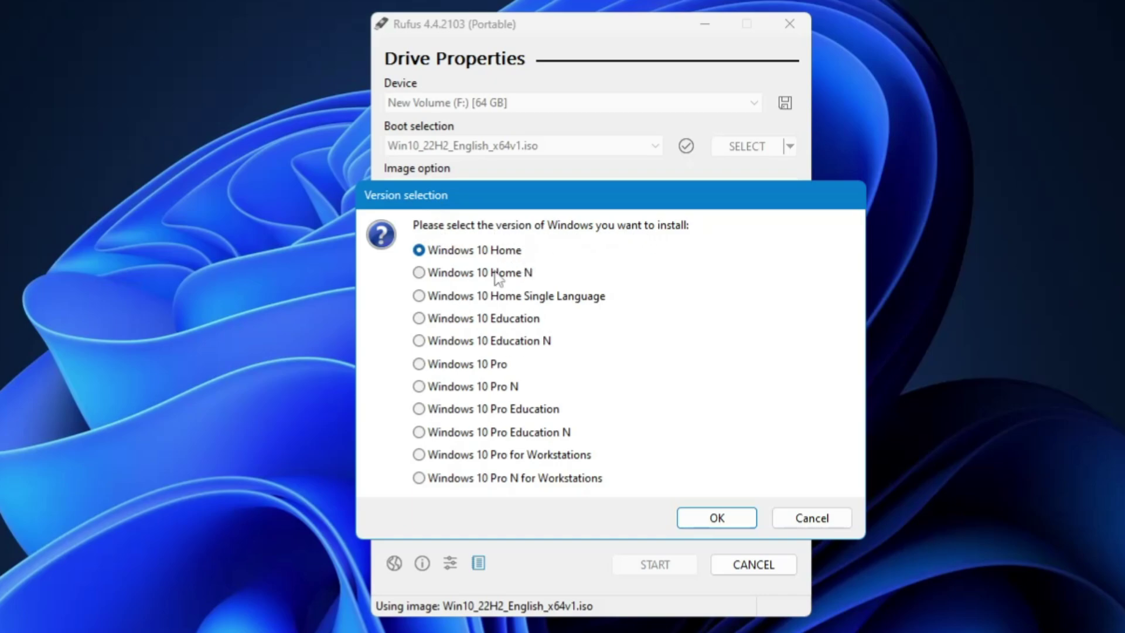
- Choose Windows 10 Pro, allow access to internal disks, and enable a local account
left_click(420, 366)
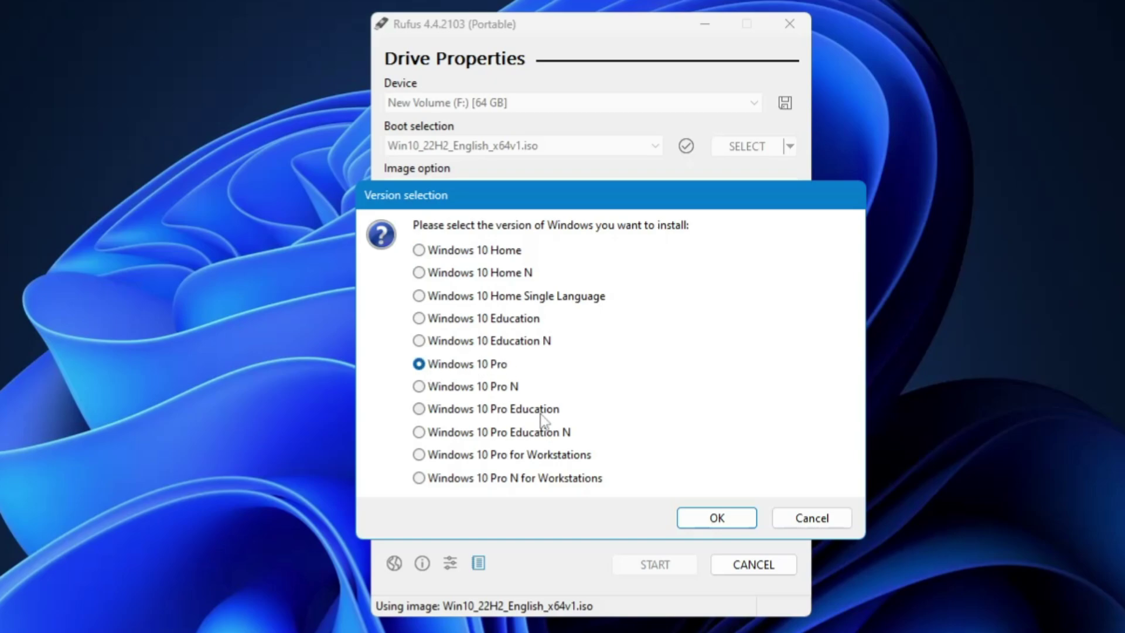
left_click(723, 519)
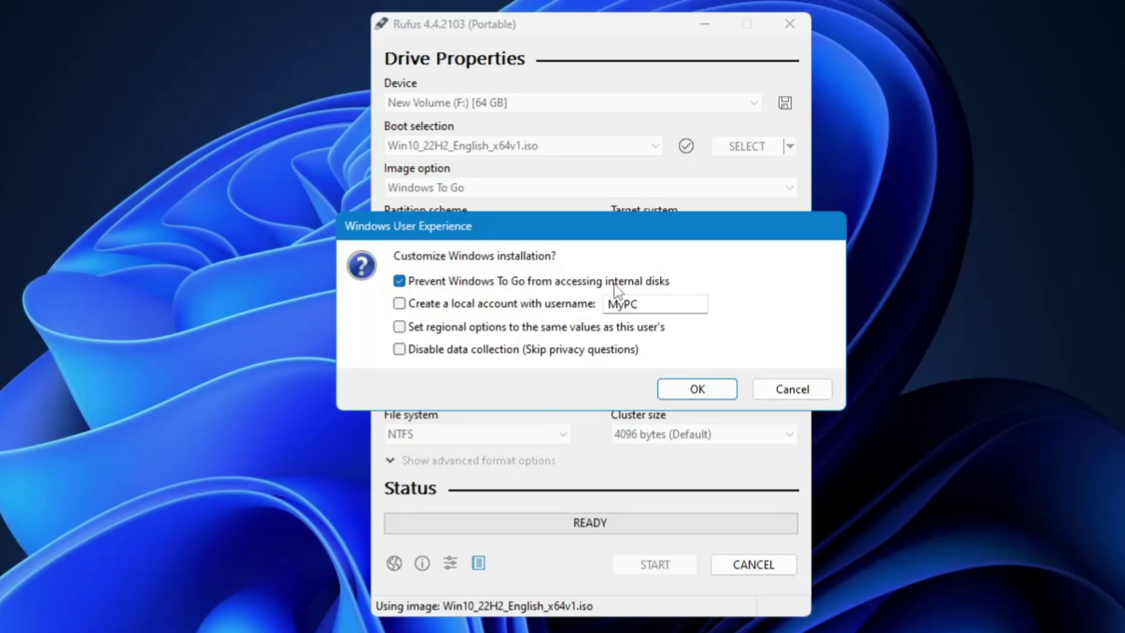
left_click(399, 281)
left_click(399, 304)
- Enter the local account username, match regional options, skip privacy questions, and confirm erasing the drive
left_click(639, 302)
left_click_drag(639, 302, 605, 305)
type("Cre")
key("BackSpace")
type("own")
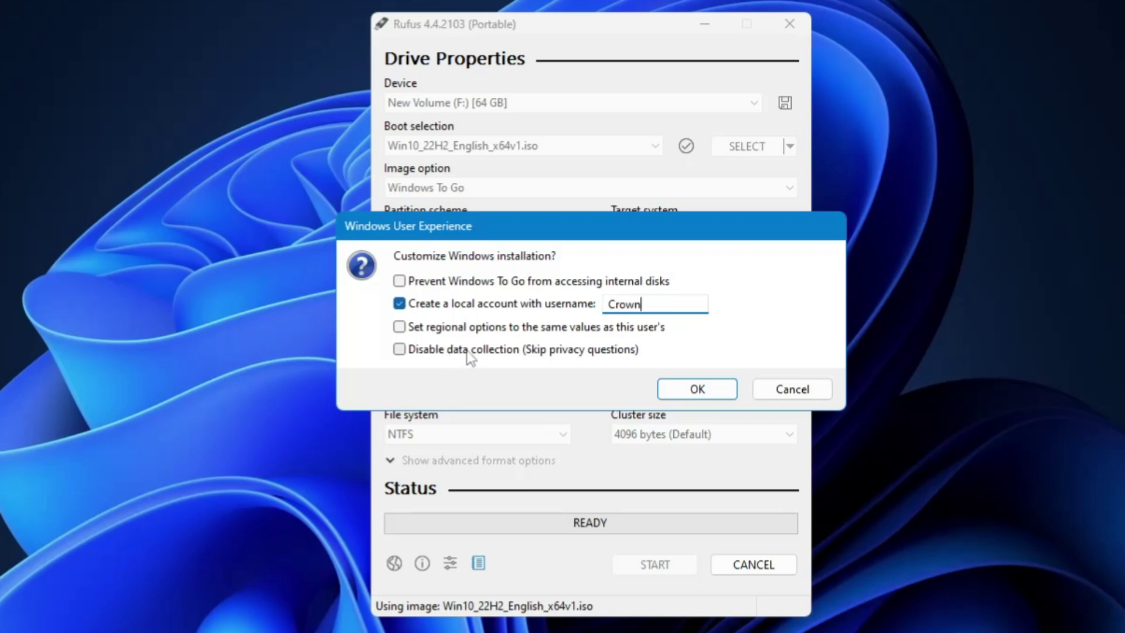
left_click(477, 330)
left_click(479, 349)
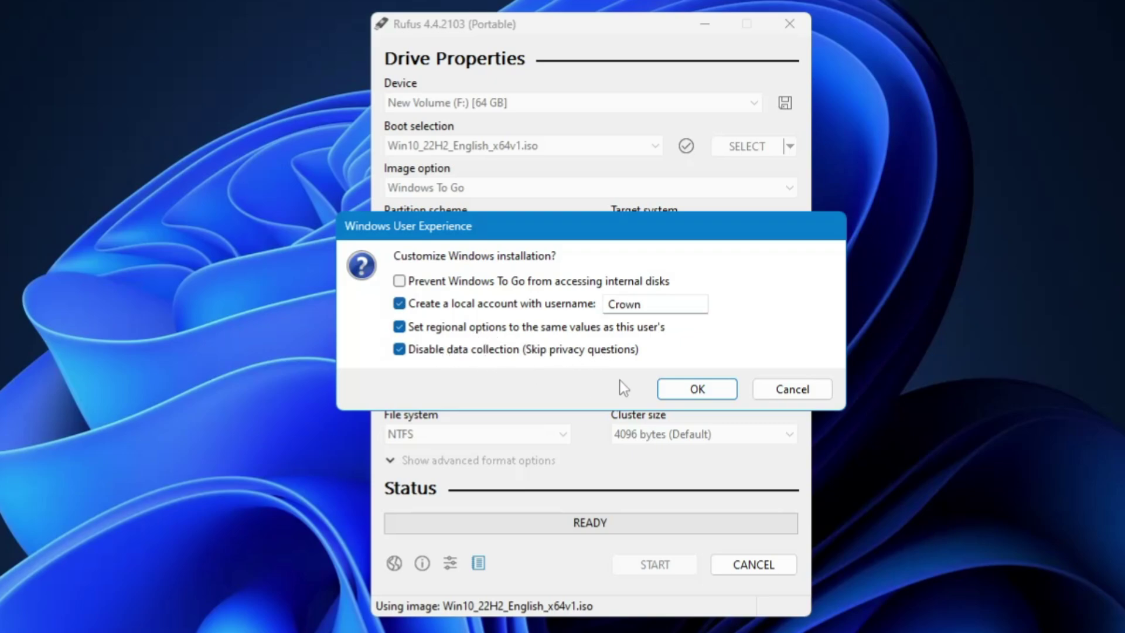
left_click(702, 391)
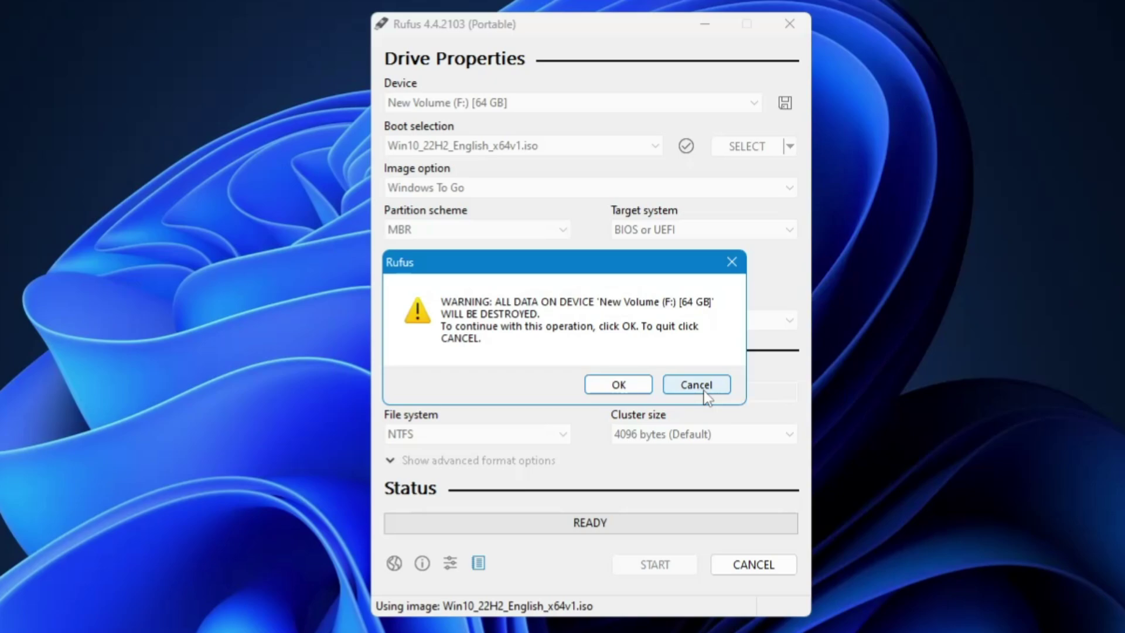
left_click(623, 385)
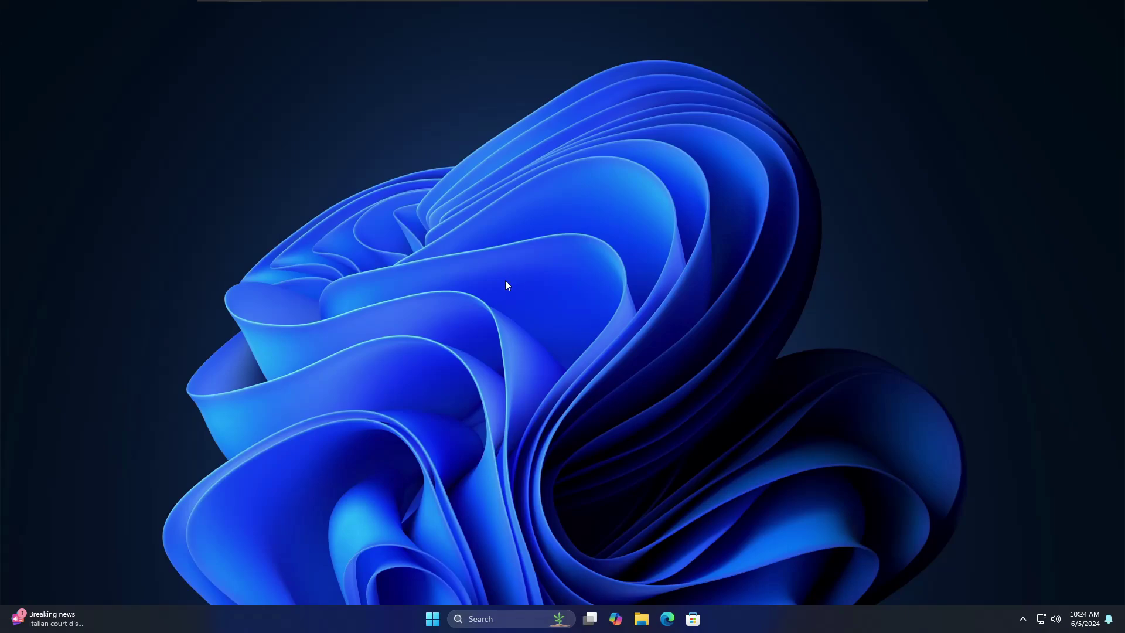
- Restart the PC and boot from the EFI USB Device in Boot Manager
left_click(434, 621)
left_click(707, 579)
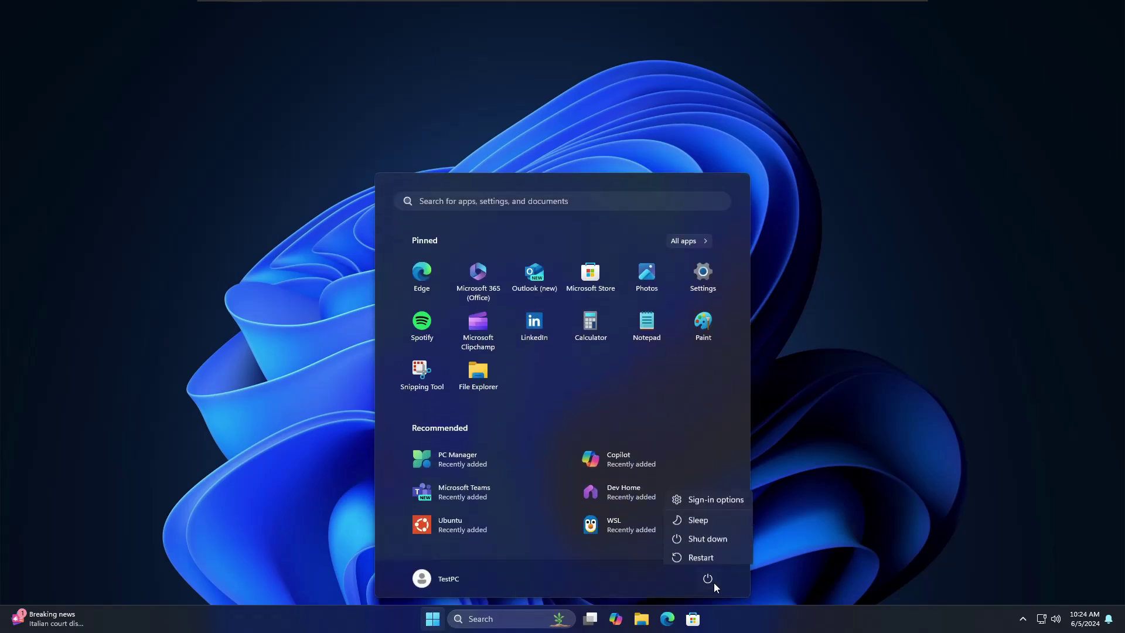
left_click(720, 554)
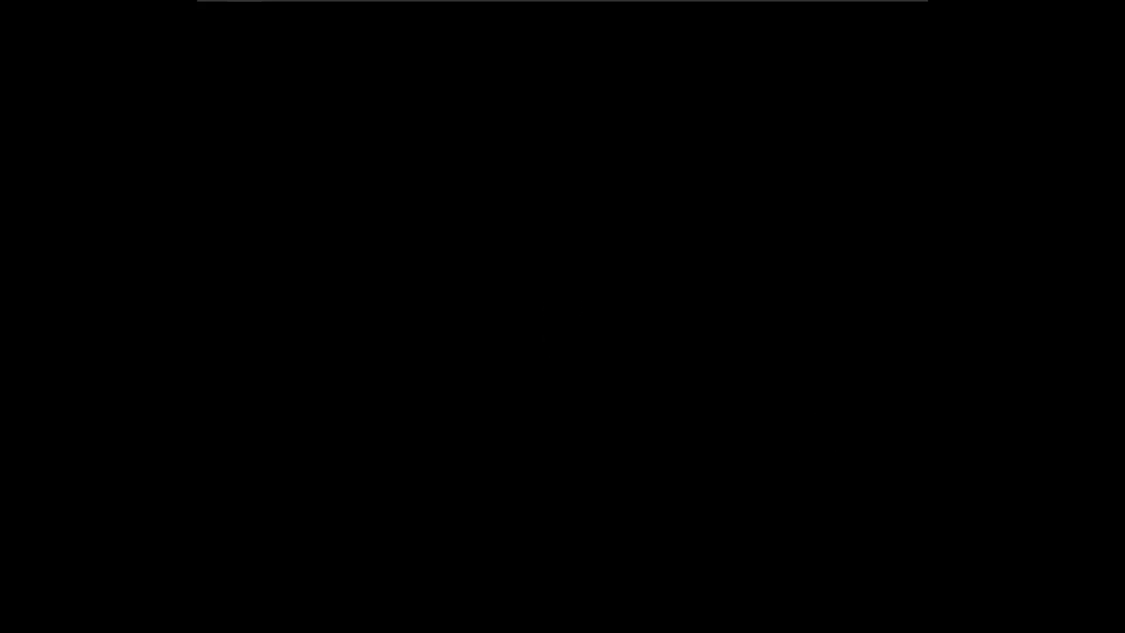
key("Down")
key("Down")
key("Down")
key("Down")
key("Down")
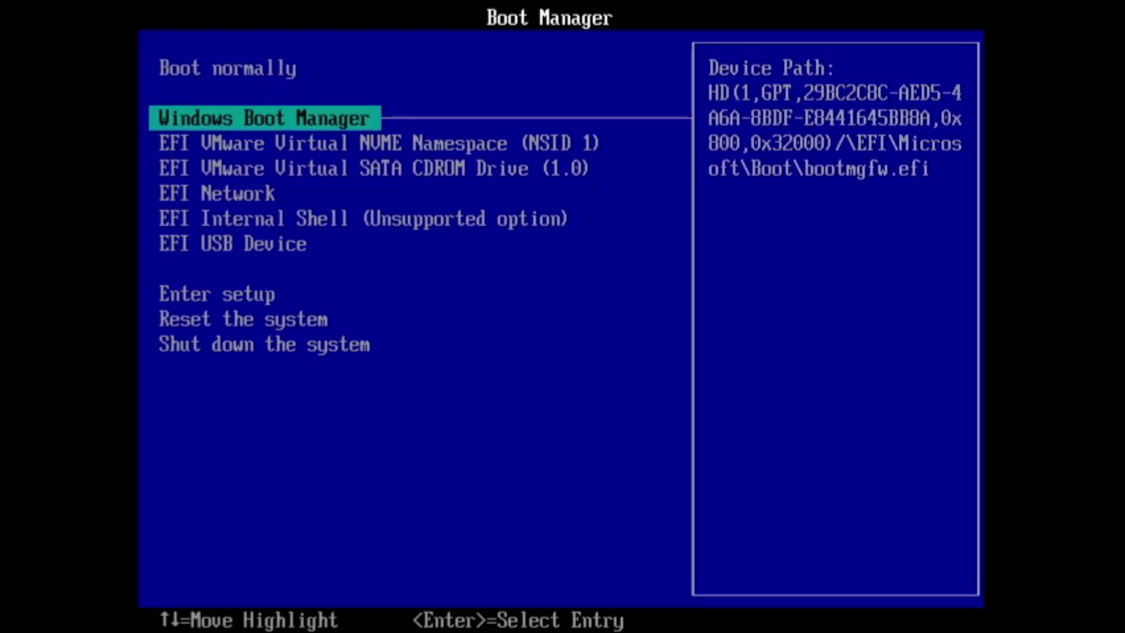
key("Down")
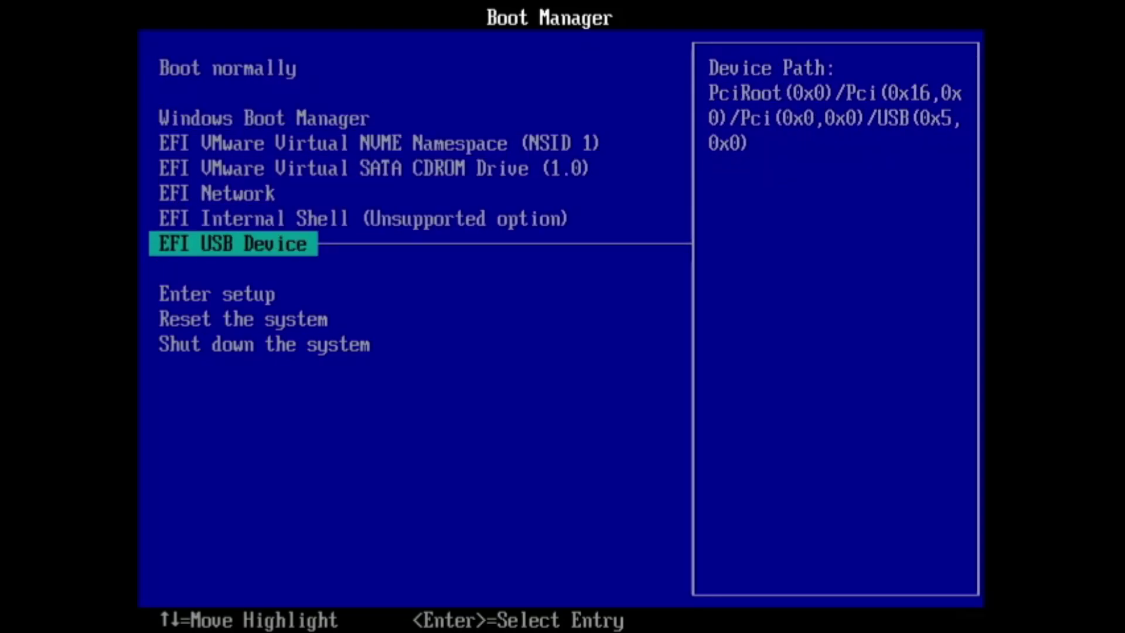
key("Return")
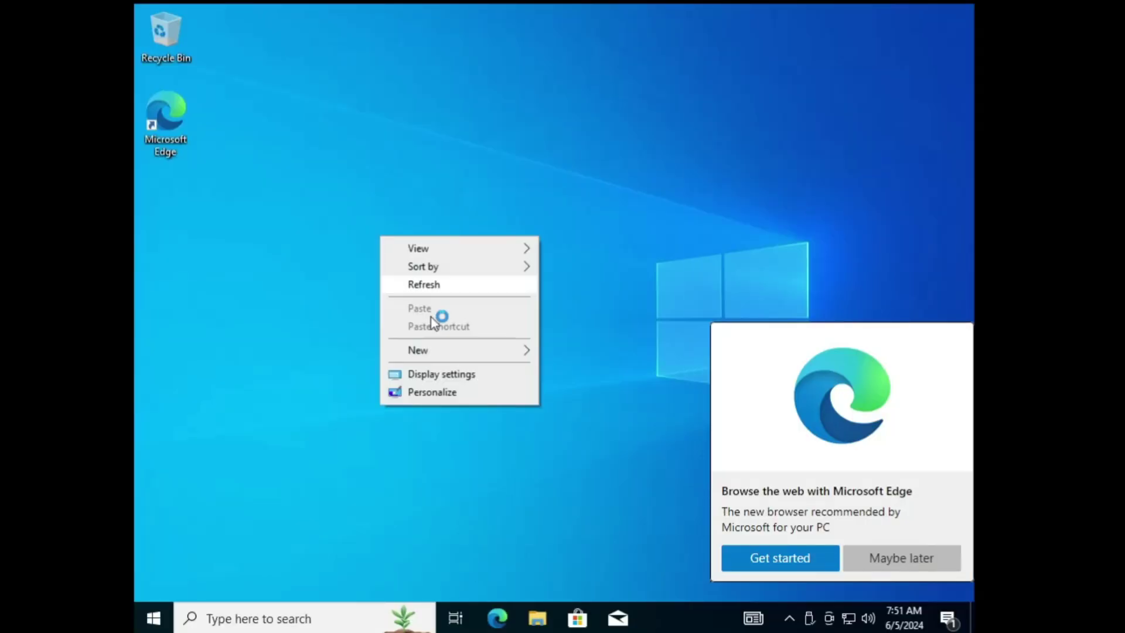
- Once setup finishes, dismiss the open menu on the new USB-booted Windows 10 desktop
left_click(647, 158)
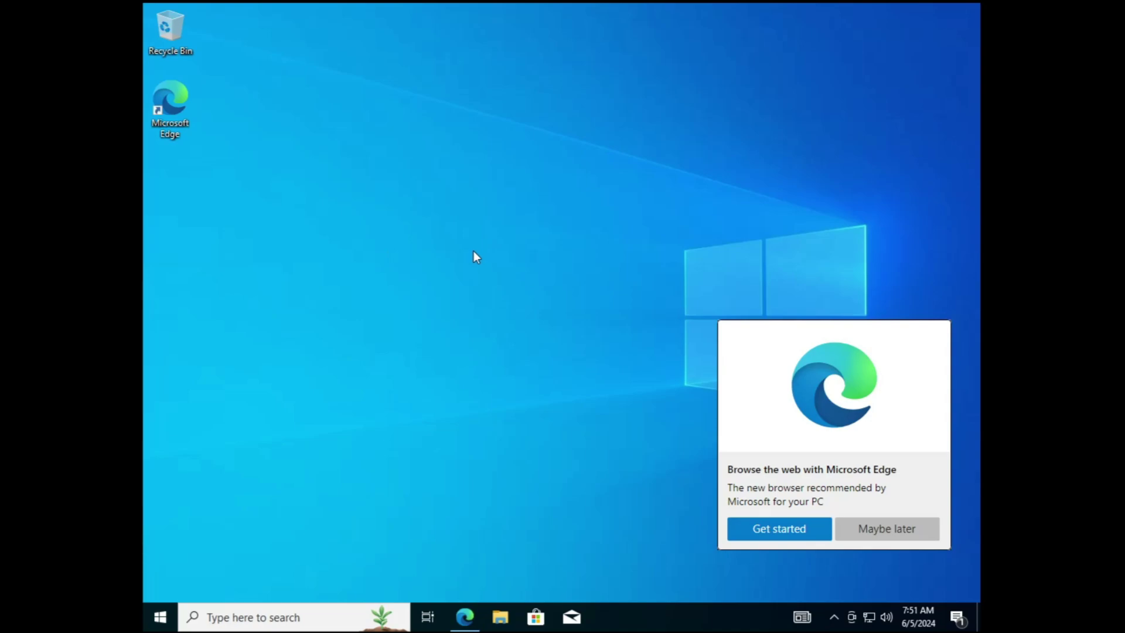
- Dismiss the Microsoft Edge recommendation and open the Documents folder in File Explorer
left_click(903, 528)
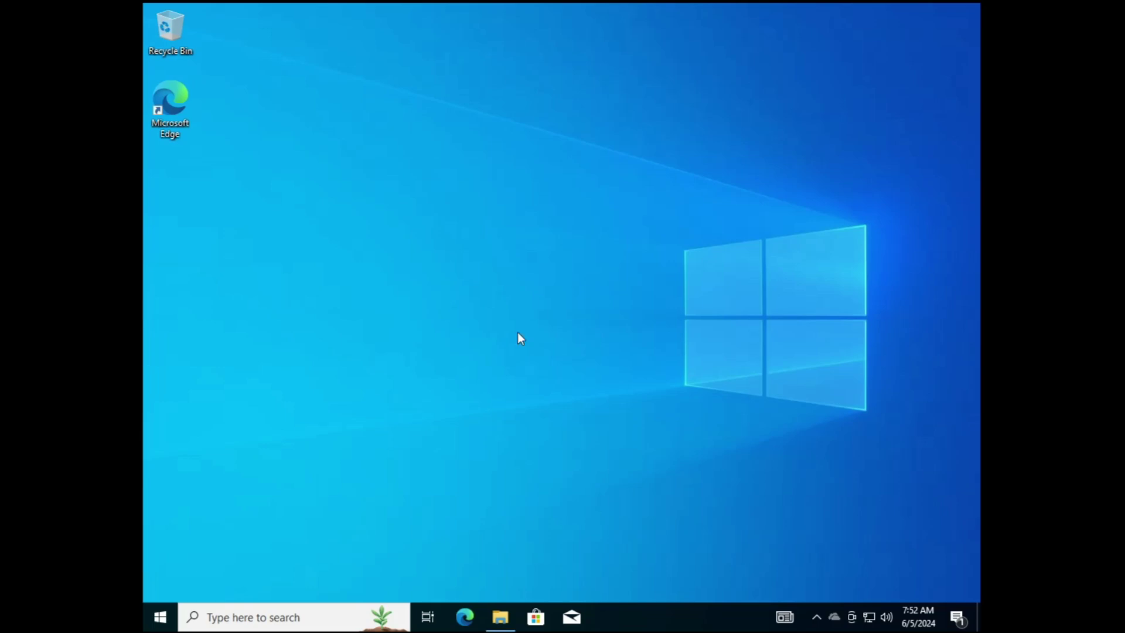
left_click(500, 616)
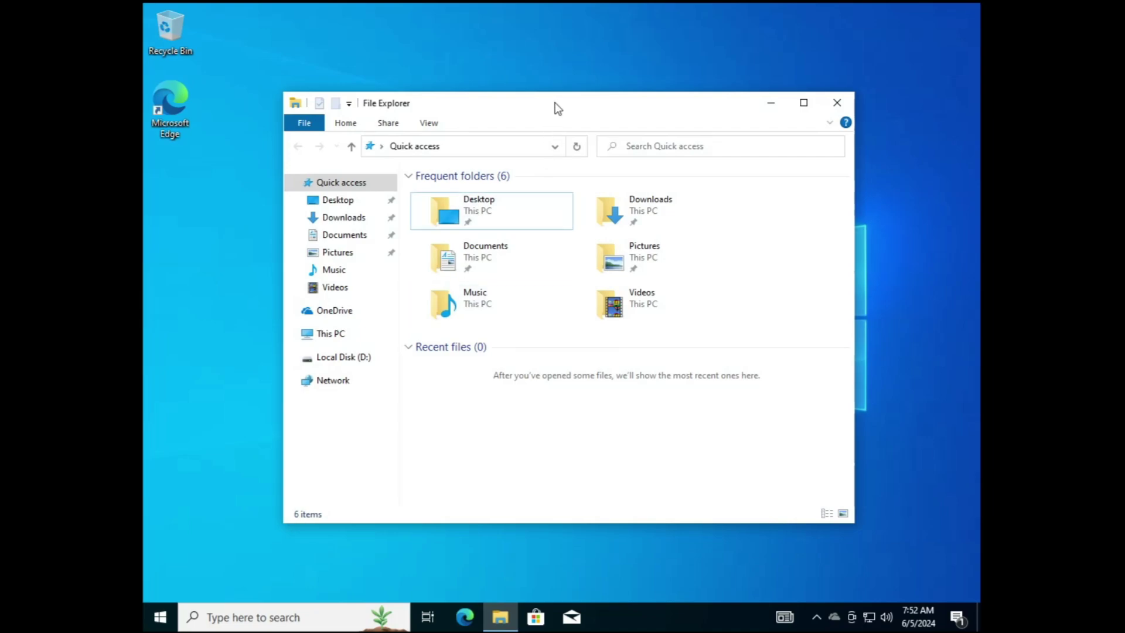
left_click(329, 219)
left_click(345, 235)
- Create new folders named Test 1, Test 2 and Test 3 in Documents, then close Explorer
right_click(525, 250)
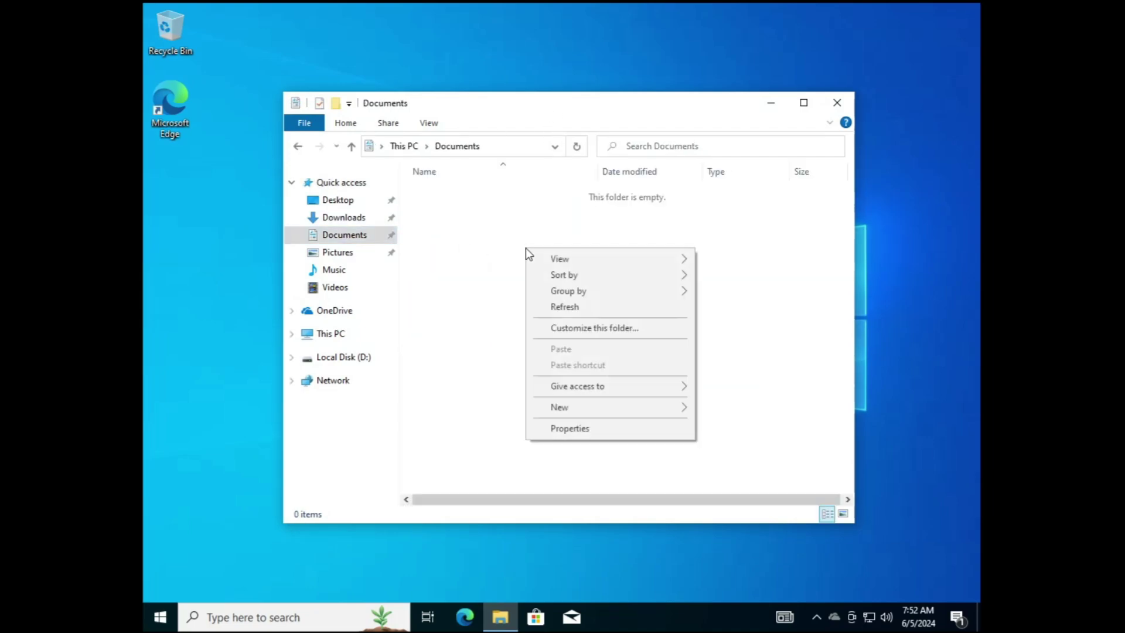
left_click(713, 404)
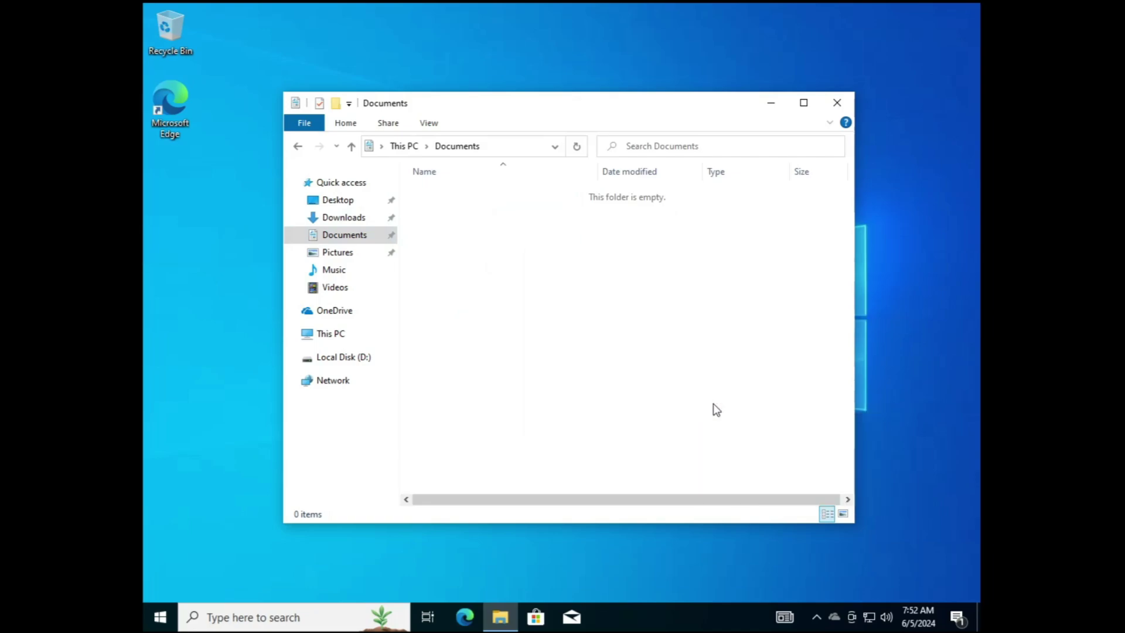
type("Test 1")
left_click(605, 299)
right_click(604, 299)
left_click(792, 475)
type("Test 2")
left_click(549, 279)
right_click(548, 279)
left_click(756, 464)
type("Test 3")
left_click(756, 464)
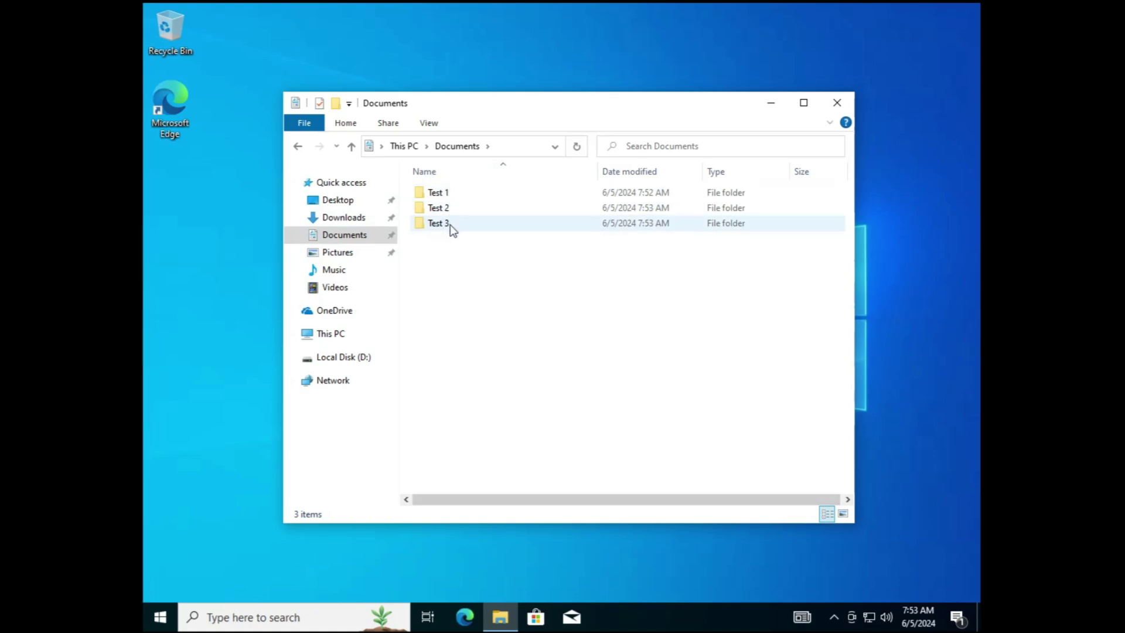
left_click(837, 104)
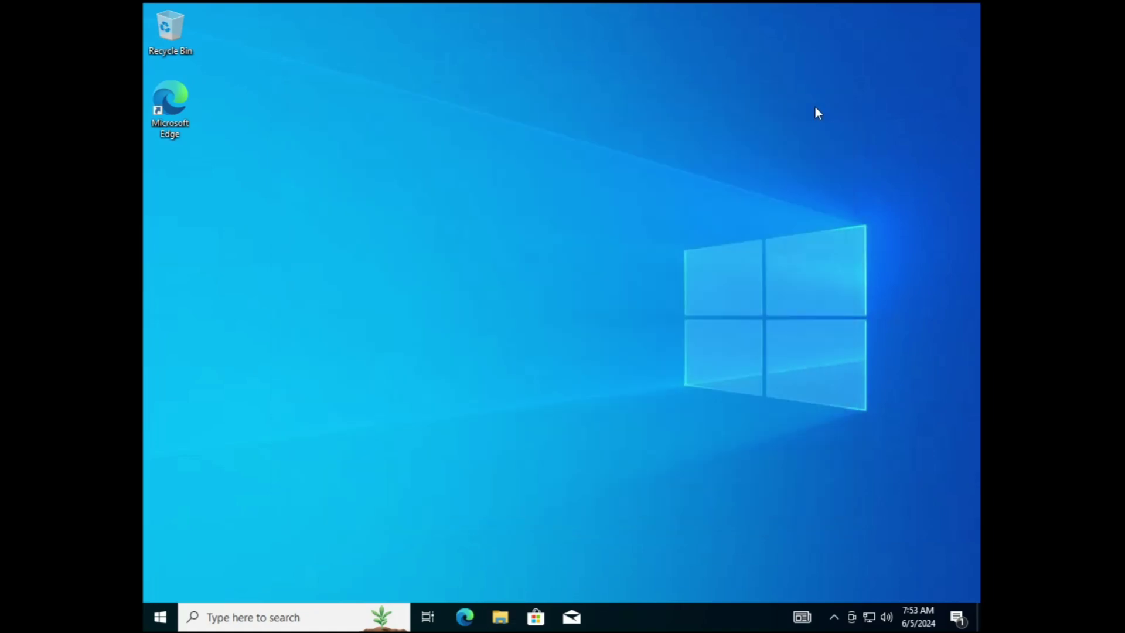
- Run the revosetup installer, confirm Google Chrome launches, then close Chrome and Revo Uninstaller
left_click(465, 618)
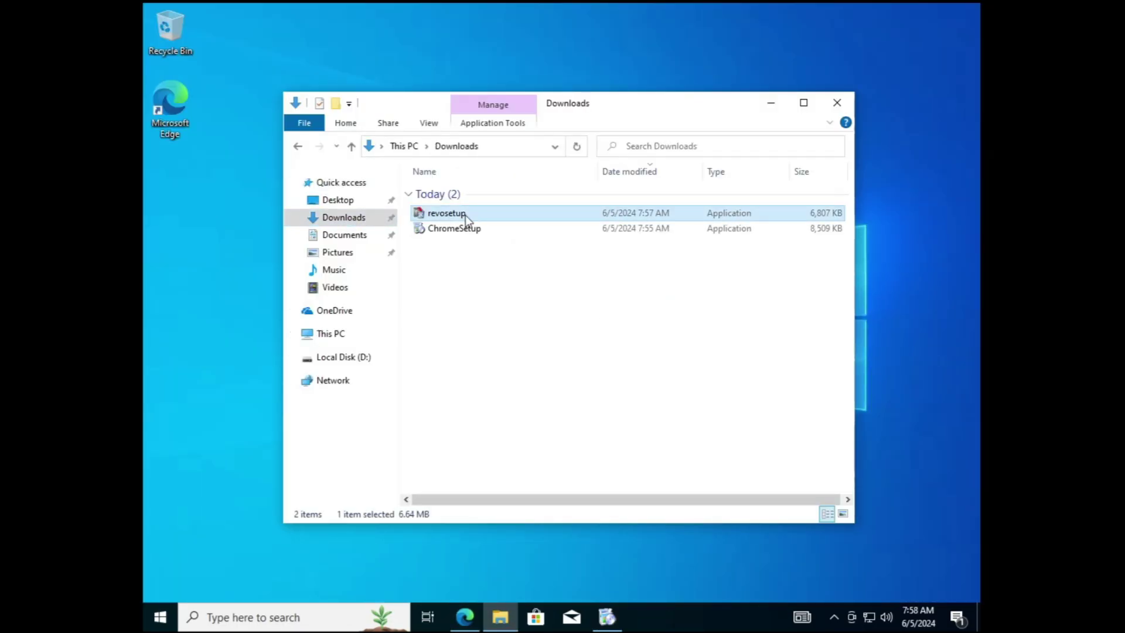
double_click(465, 215)
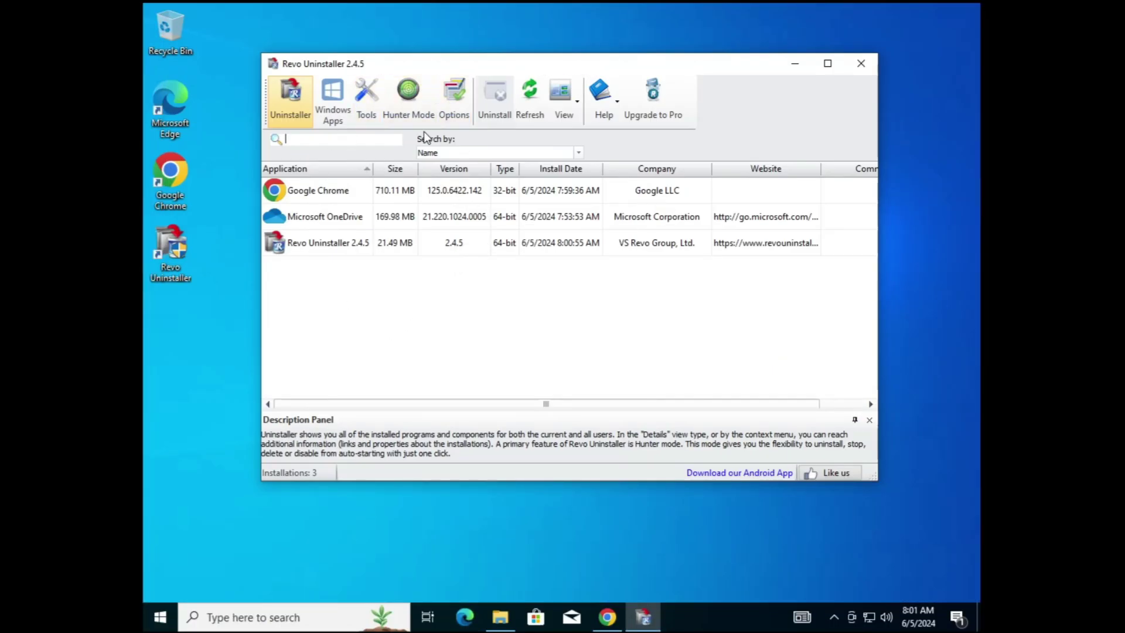
left_click(607, 617)
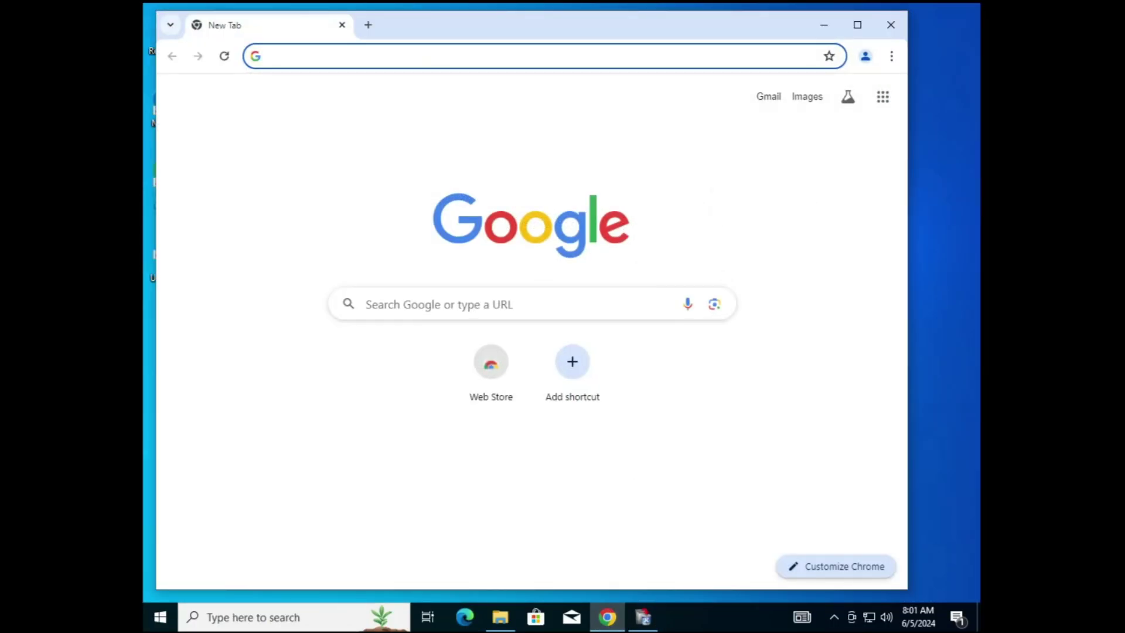
left_click(891, 26)
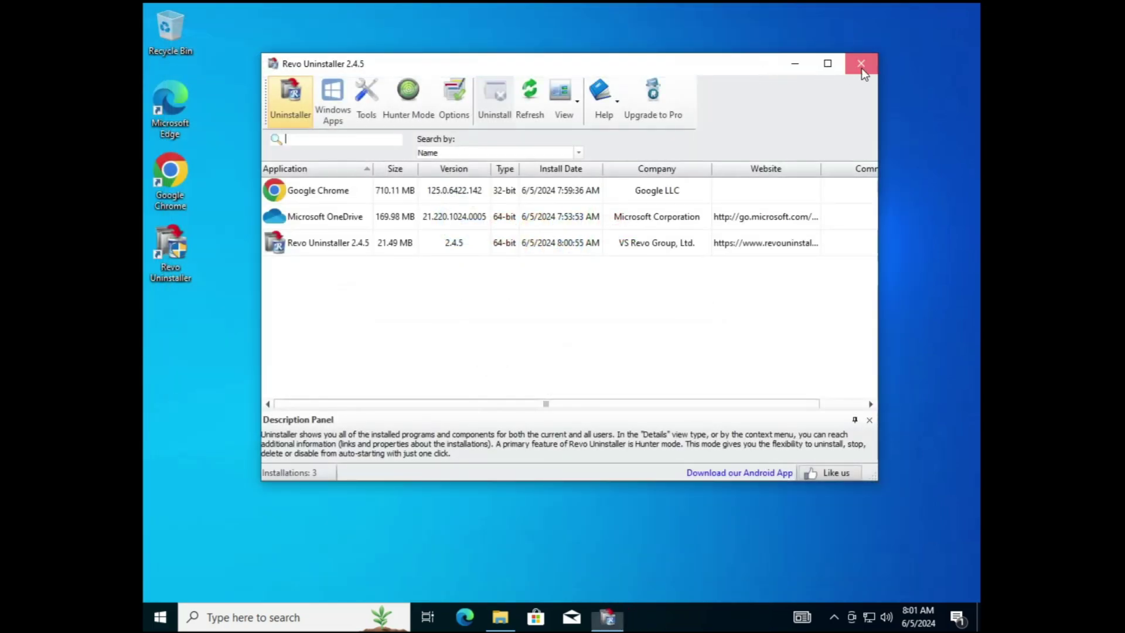
left_click(860, 66)
- Check that Documents still holds the Test folders, then close File Explorer
left_click(500, 617)
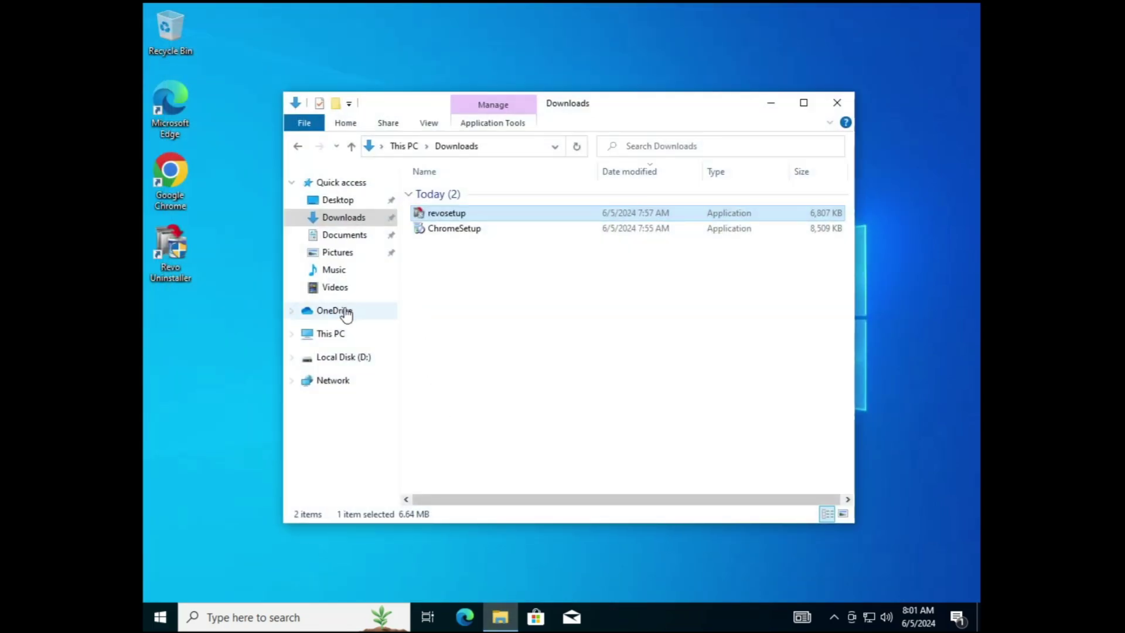
left_click(348, 237)
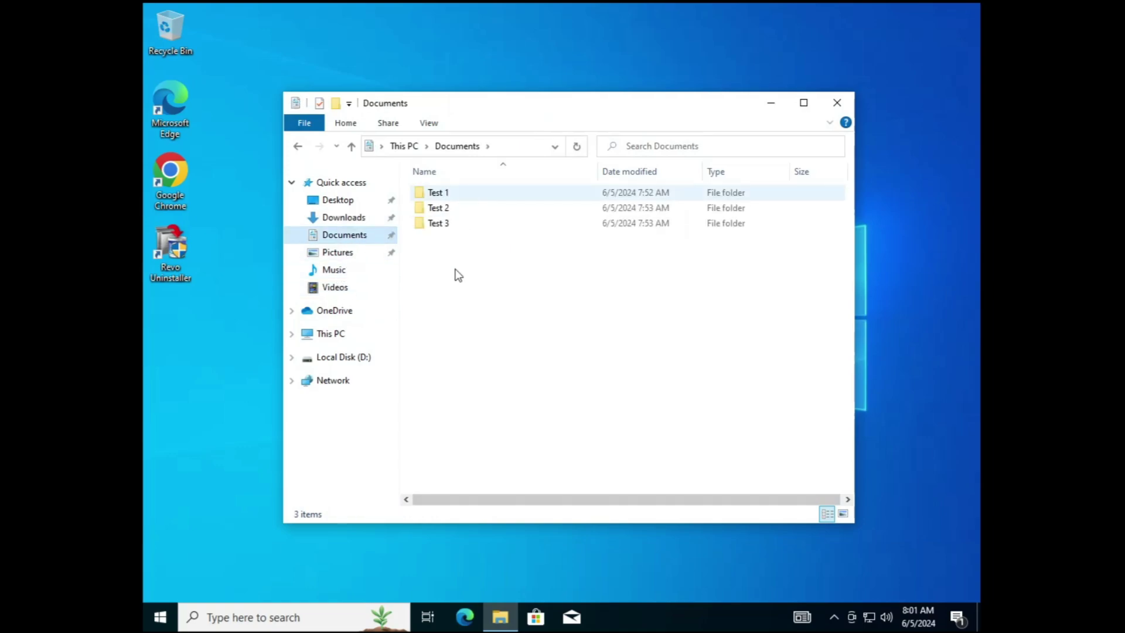
left_click(838, 103)
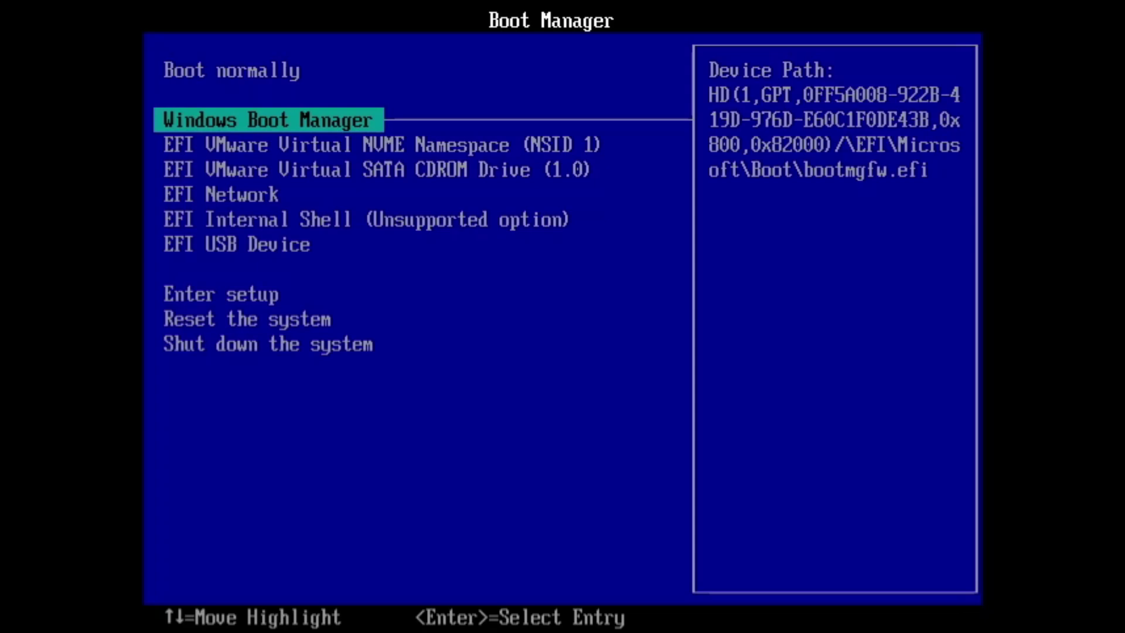
- Select the EFI USB Device entry in Boot Manager and boot from it
key("Down")
key("Down")
key("Down")
key("Down")
key("Down")
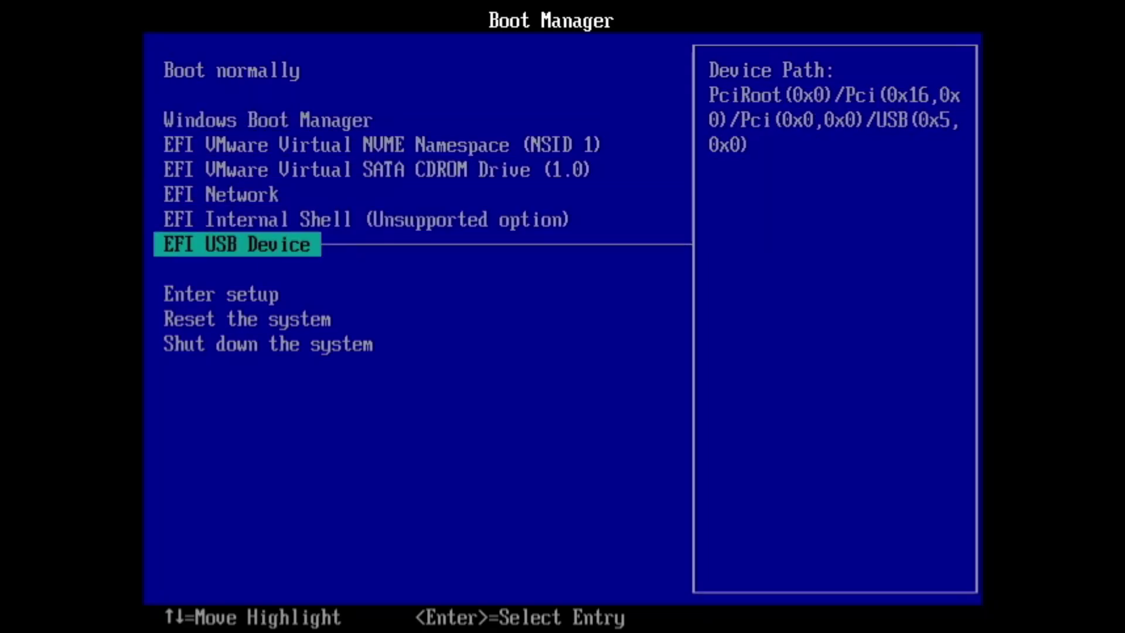
key("Return")
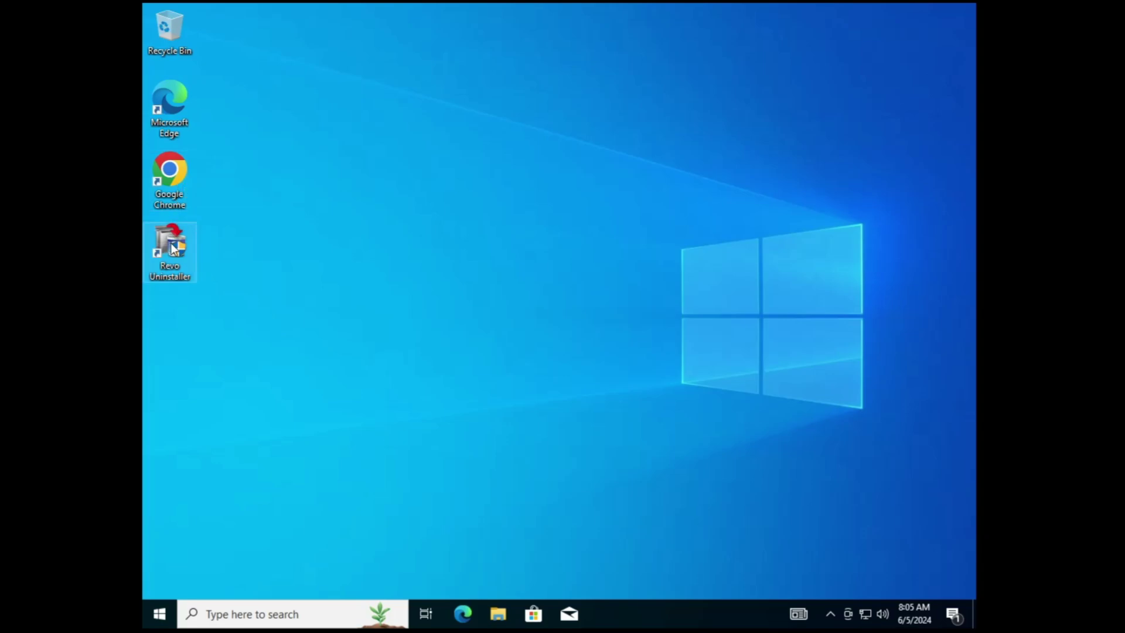
- Confirm Chrome still launches, close it, and open Documents showing Test 1, Test 2 and Test 3
double_click(175, 192)
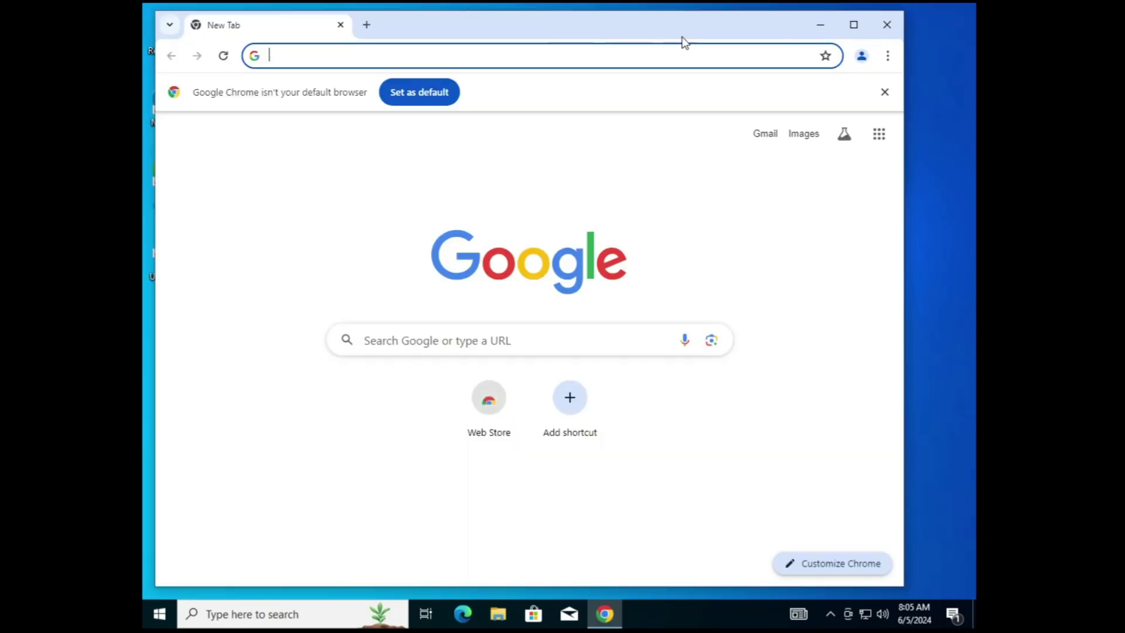
left_click(887, 25)
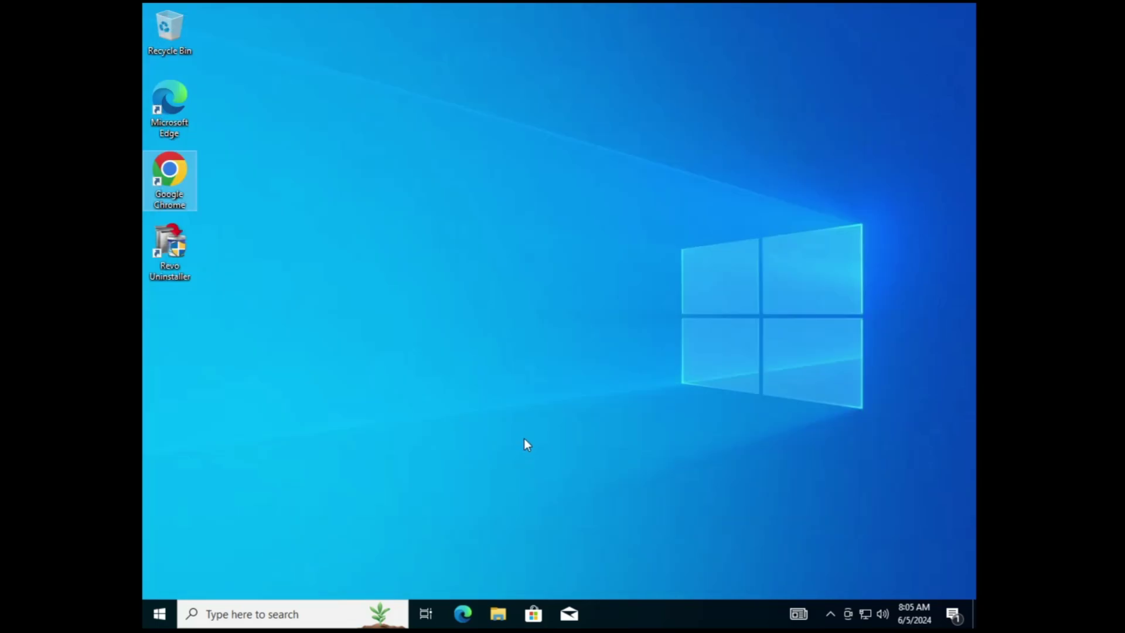
left_click(498, 615)
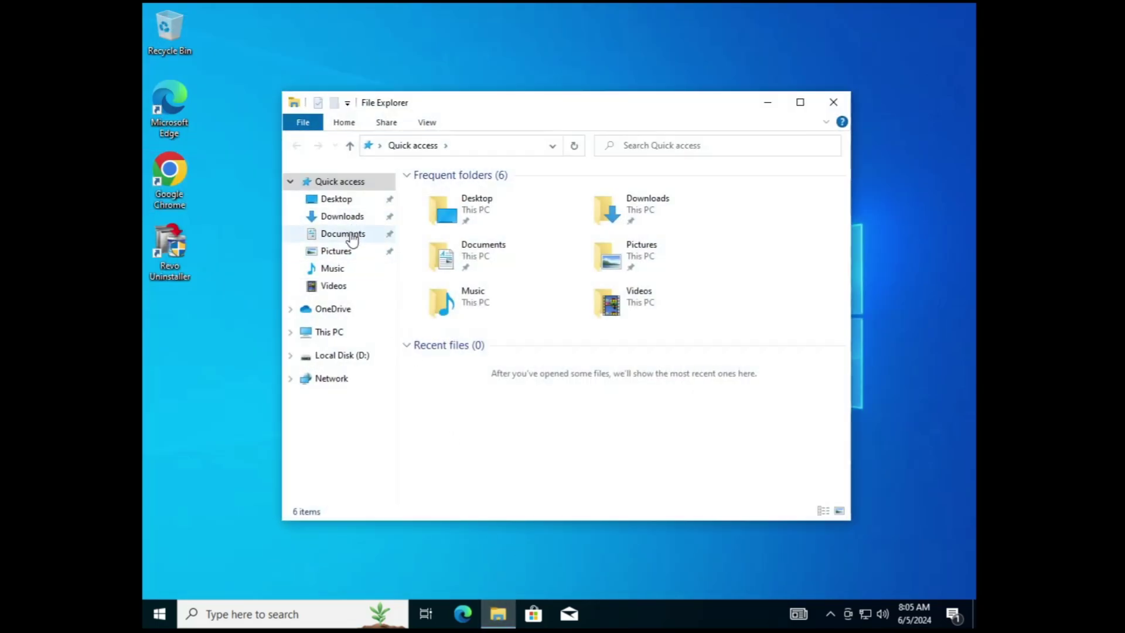
left_click(350, 237)
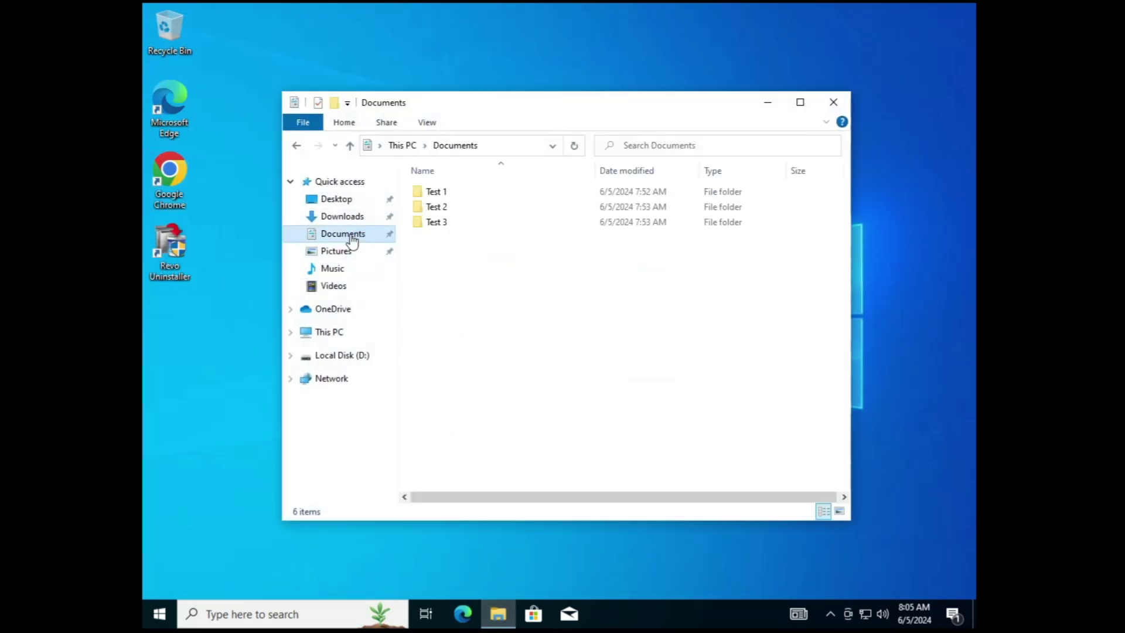